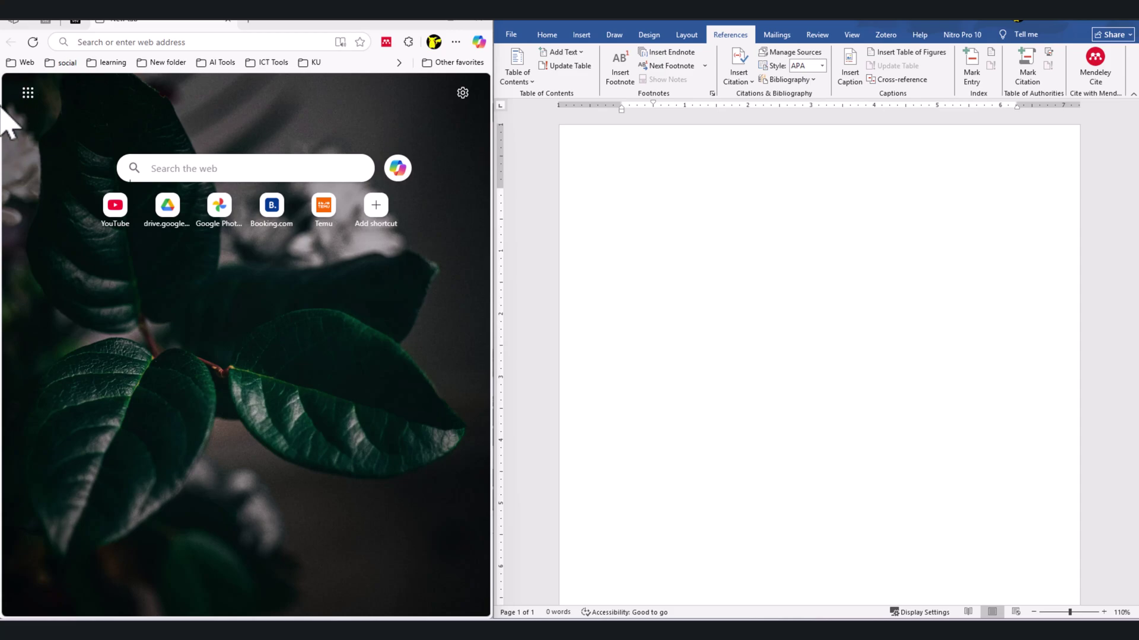
- Examine which citation styles and editions the Word document offers for its bibliography
click(547, 36)
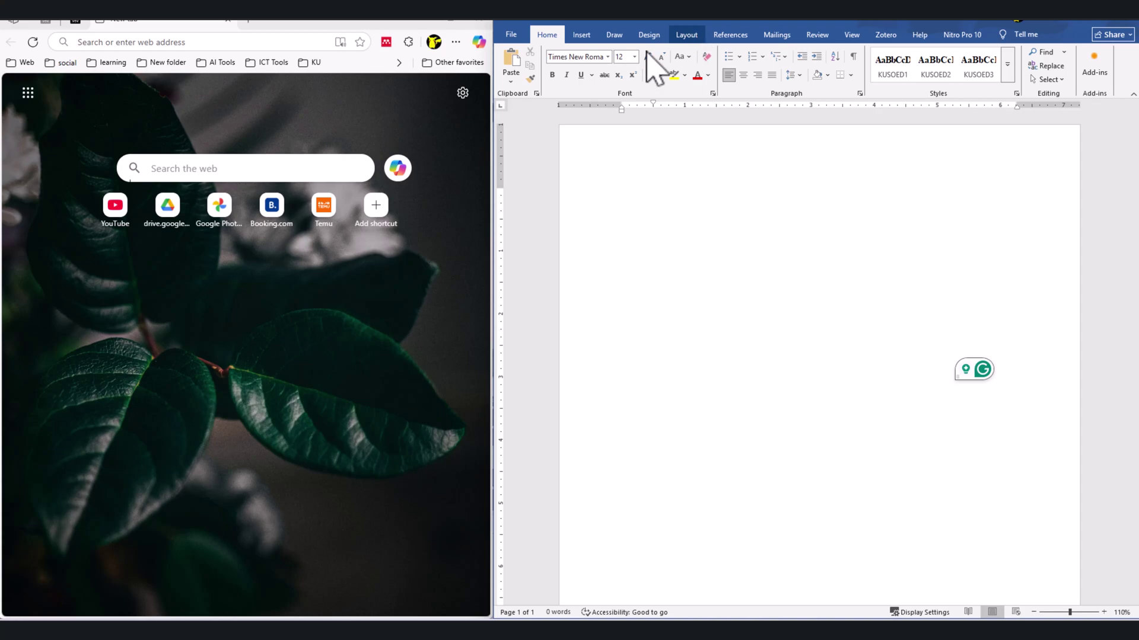
drag(483, 325, 470, 326)
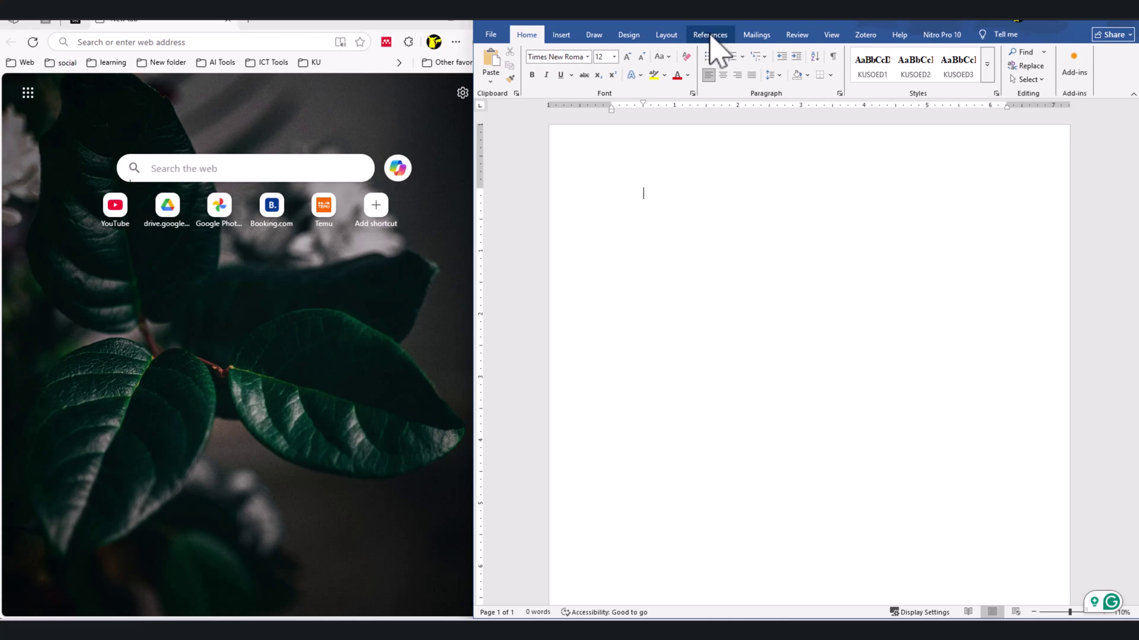
click(711, 38)
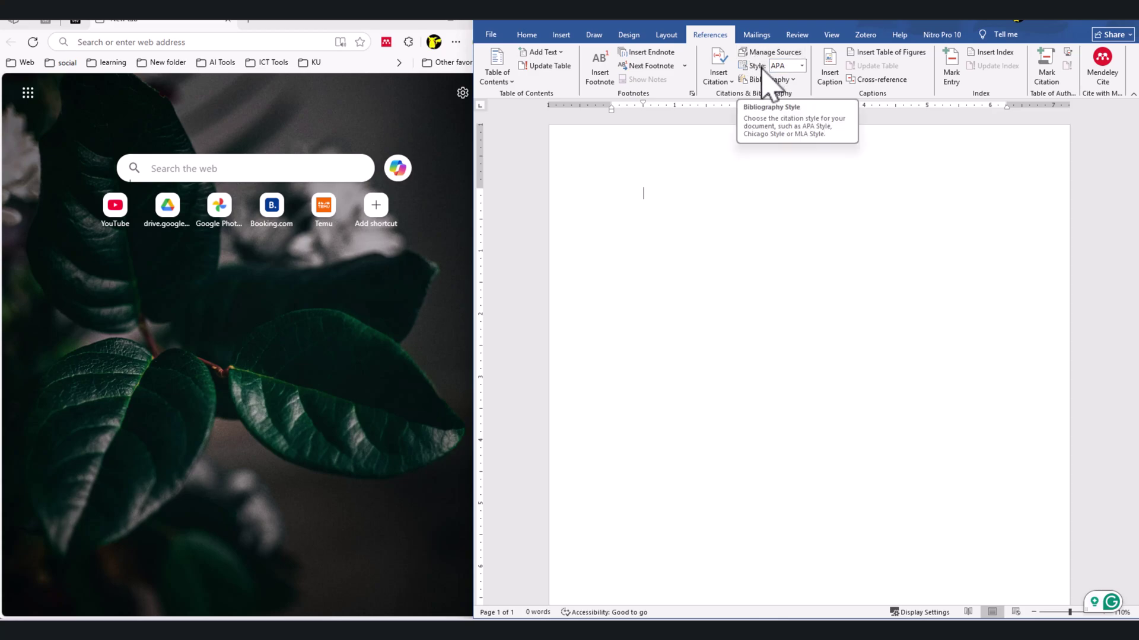
click(802, 66)
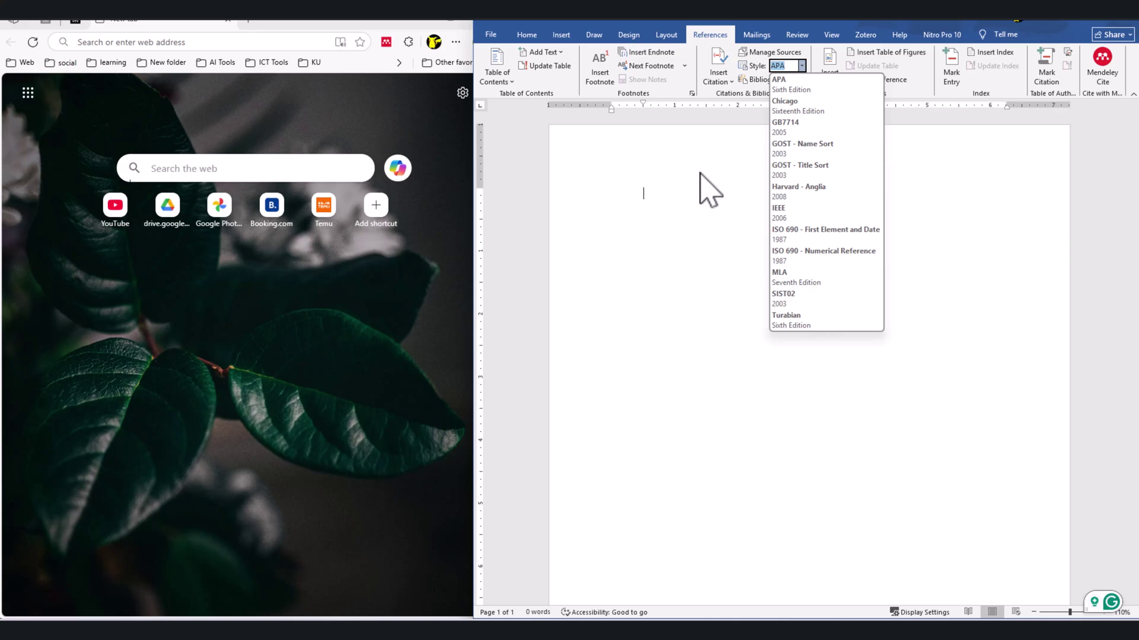
click(658, 200)
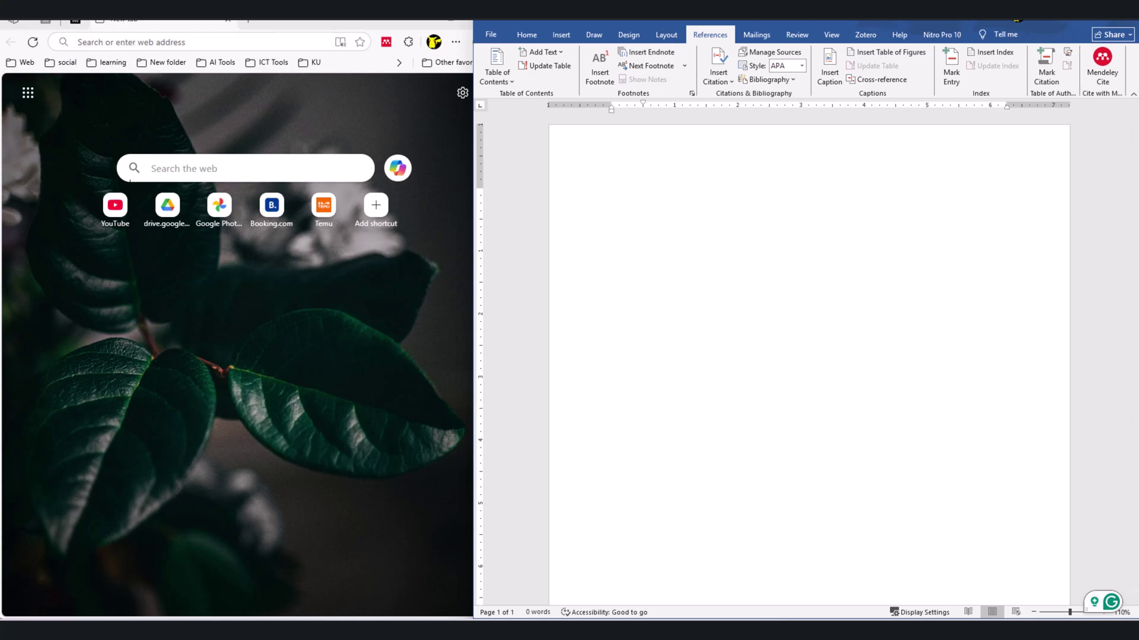
- In the web browser, search for "APA 7th edition xsl file" and open the Microsoft Community result in a new tab
click(121, 42)
text(APA 7th edition xsl file)
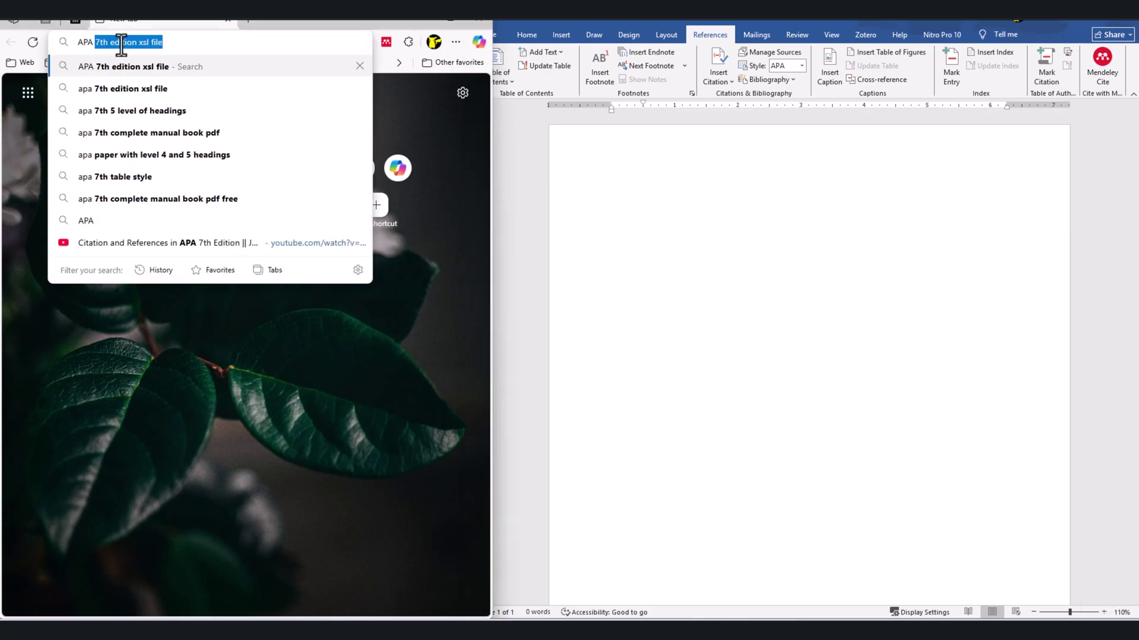
key(Return)
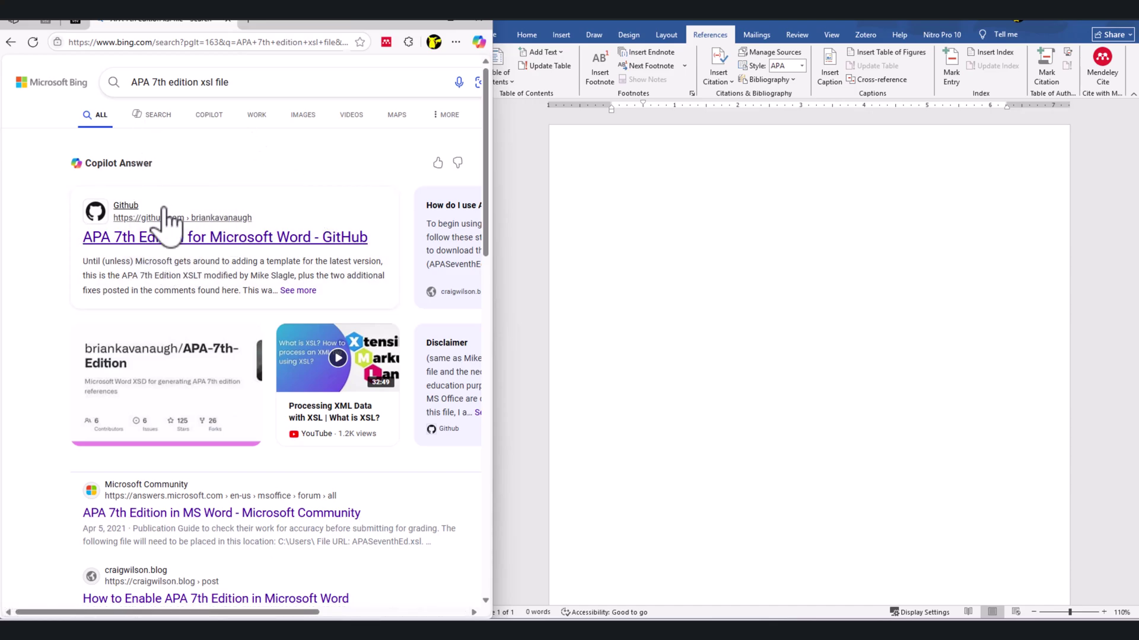
scroll(164, 208, down, 2)
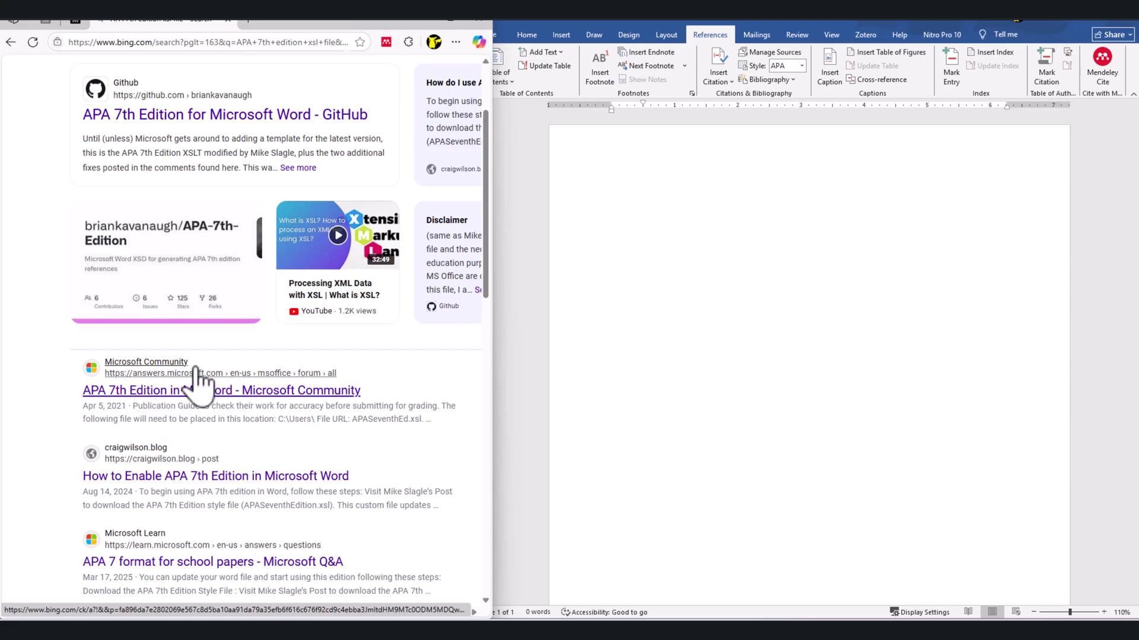
right_click(168, 401)
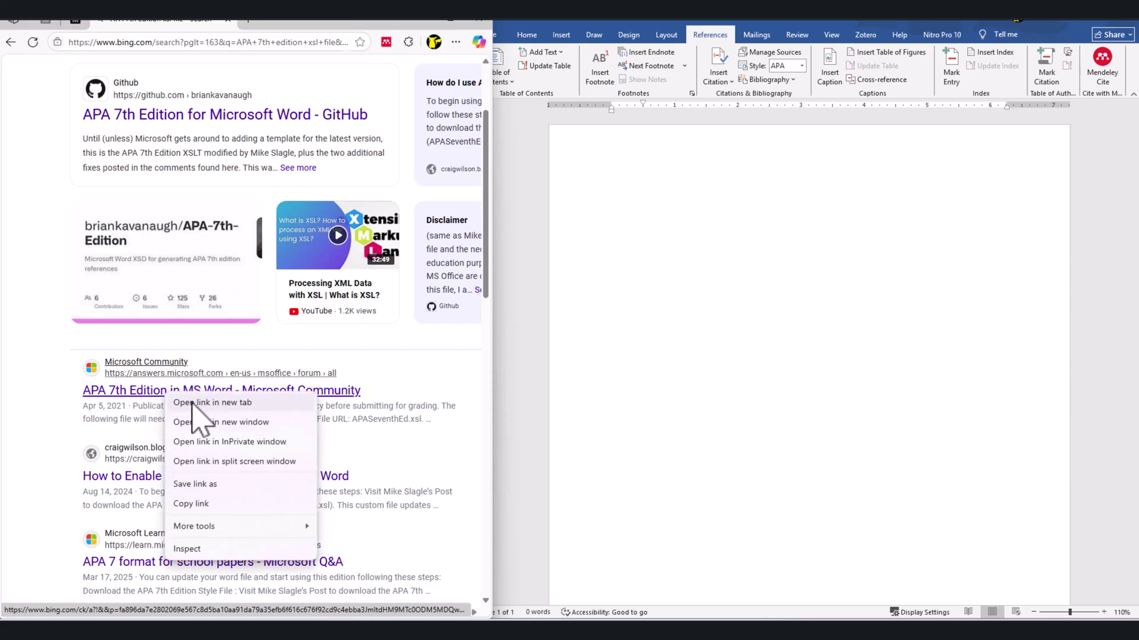
click(193, 403)
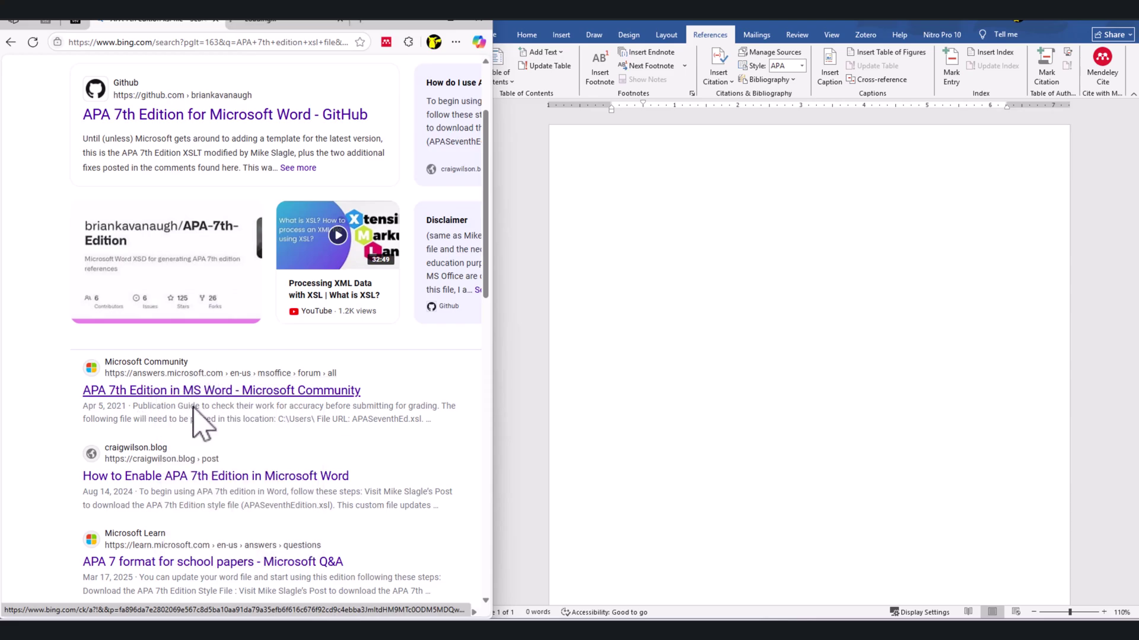
click(296, 22)
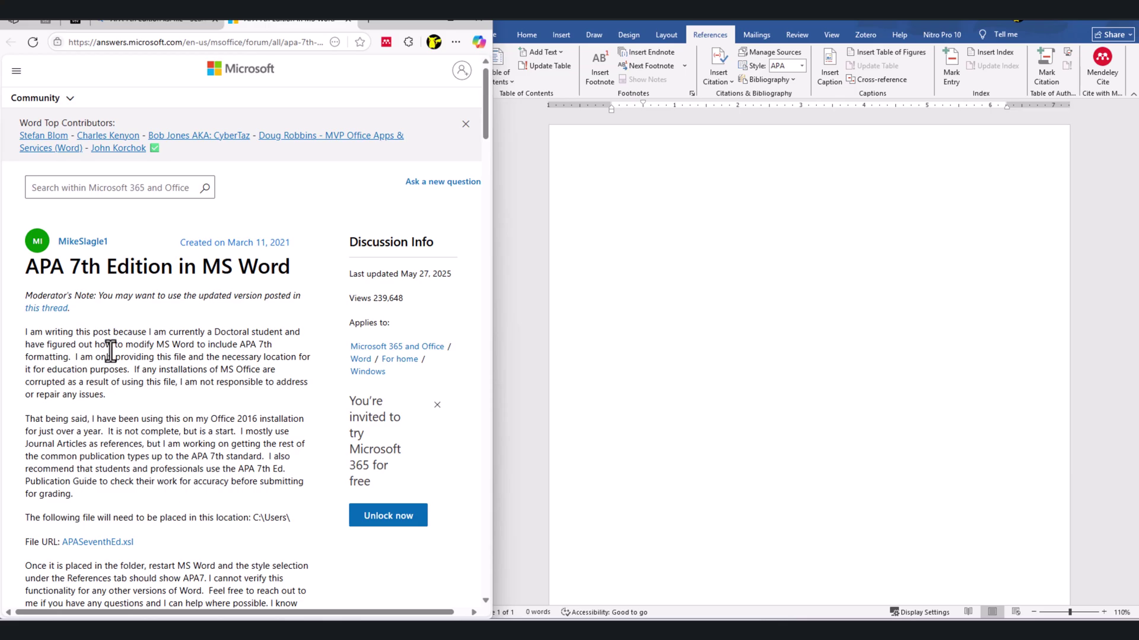
- Download APASeventhEdition.xsl through the file link in the Microsoft Community post and keep the flagged file
scroll(110, 351, down, 3)
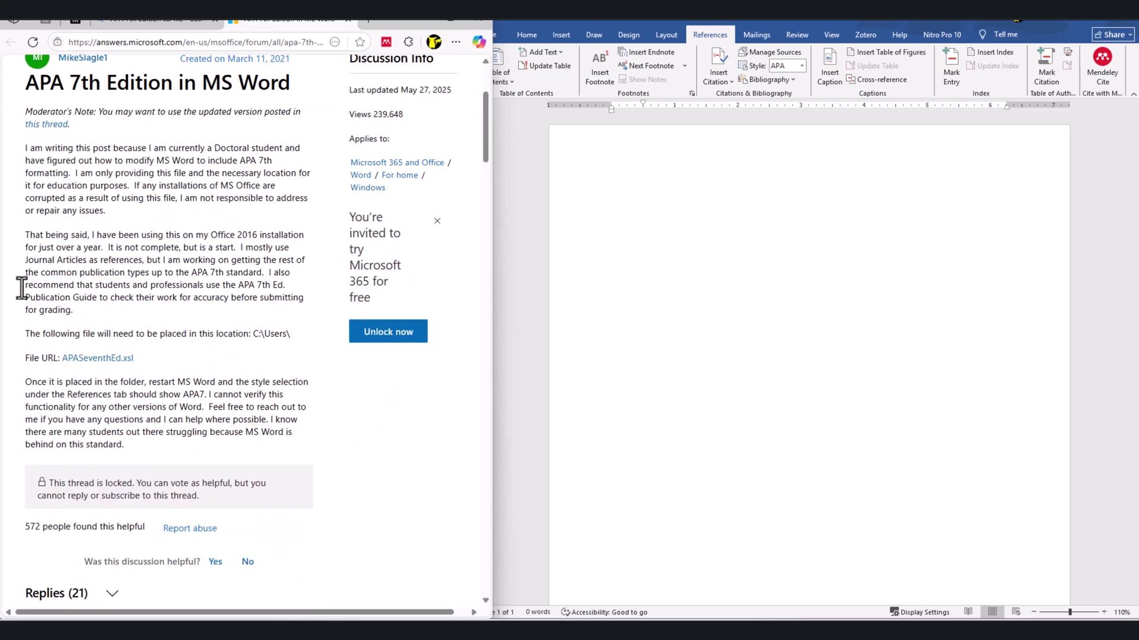
click(116, 360)
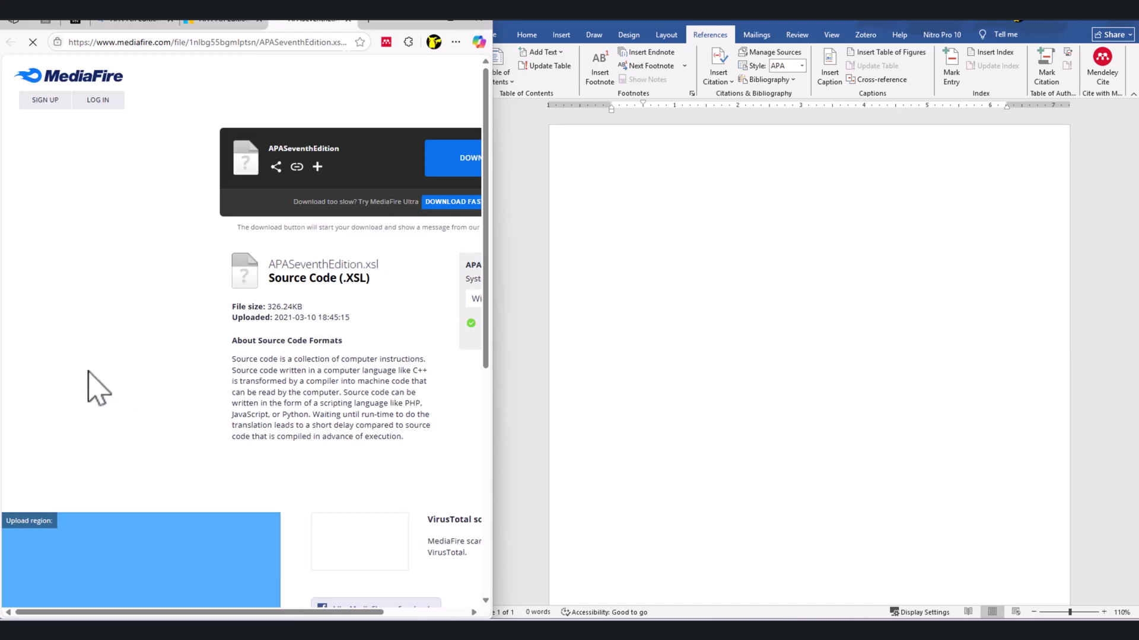
drag(195, 614, 276, 616)
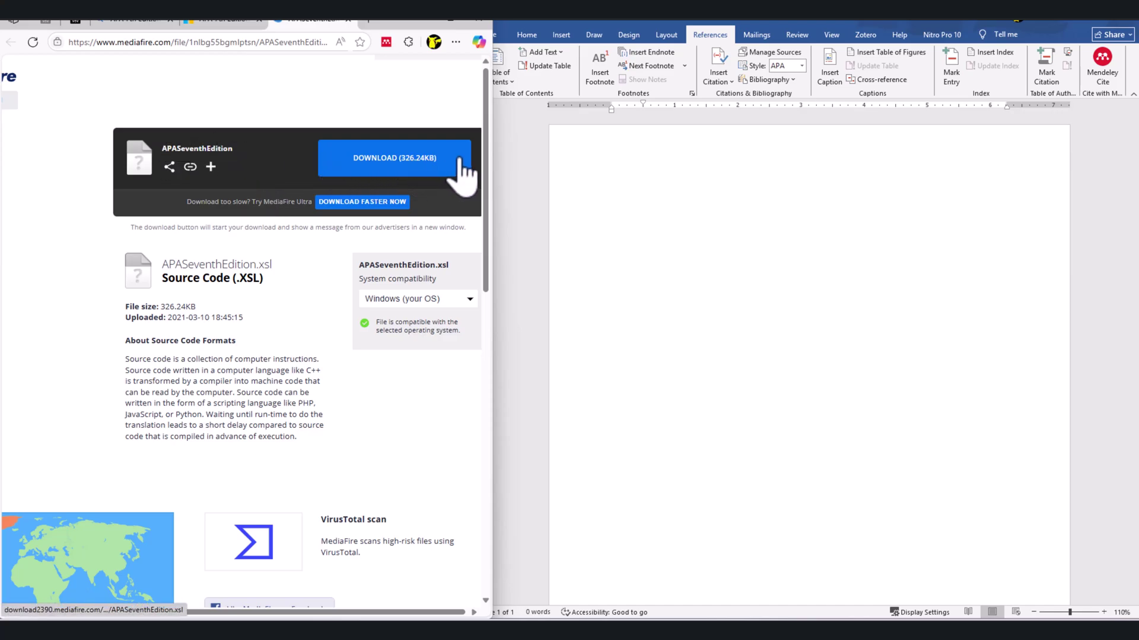
click(391, 157)
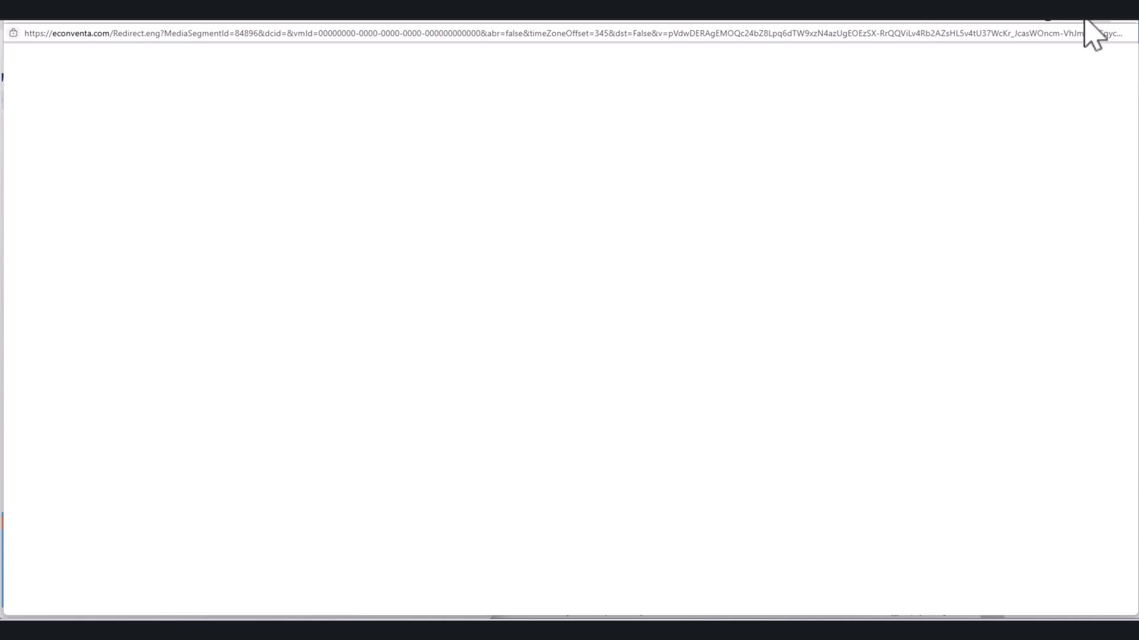
click(1121, 22)
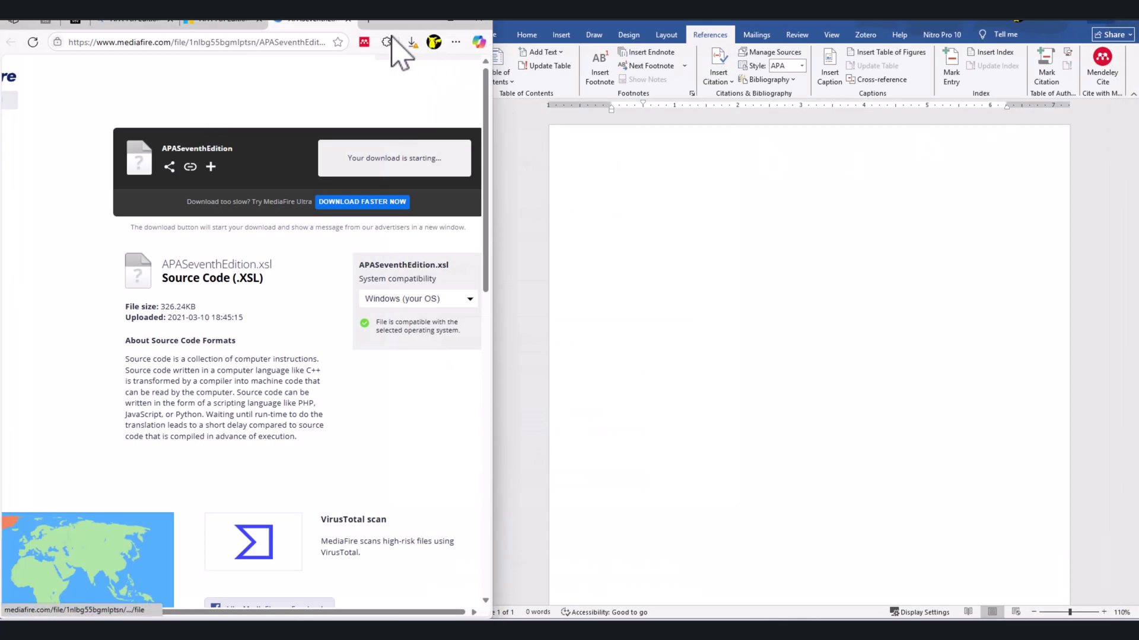
click(412, 42)
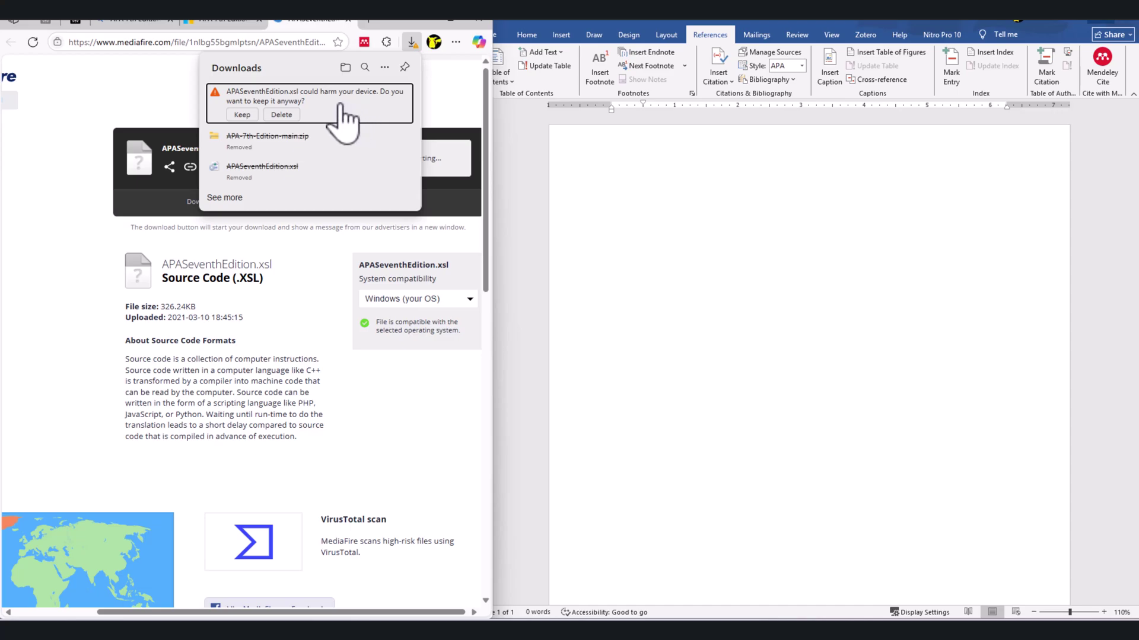
click(242, 116)
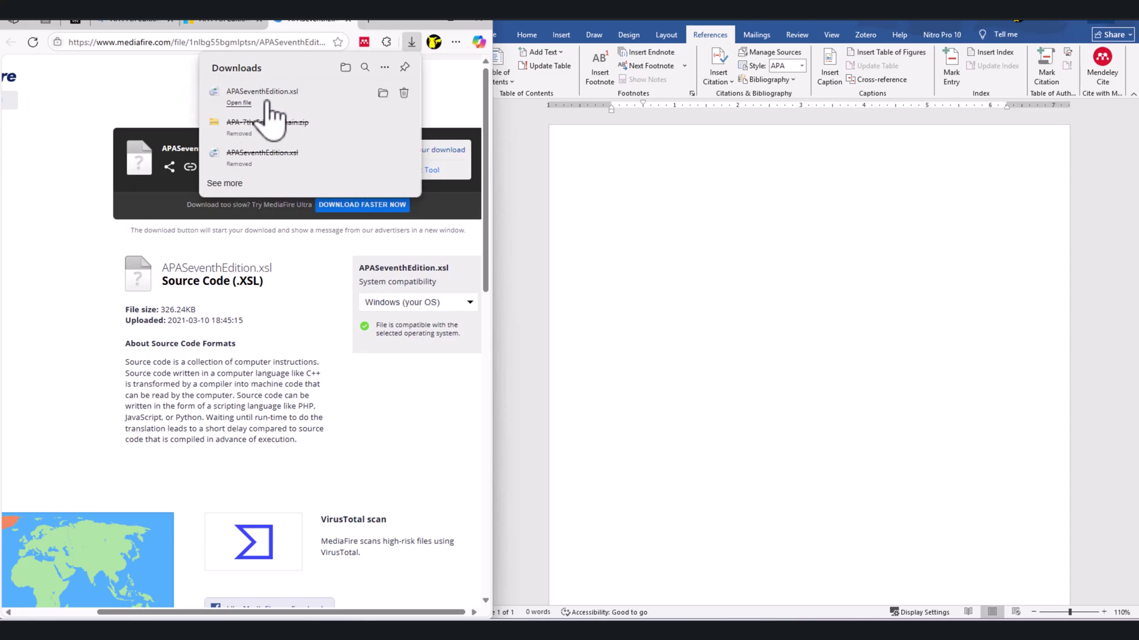
click(133, 94)
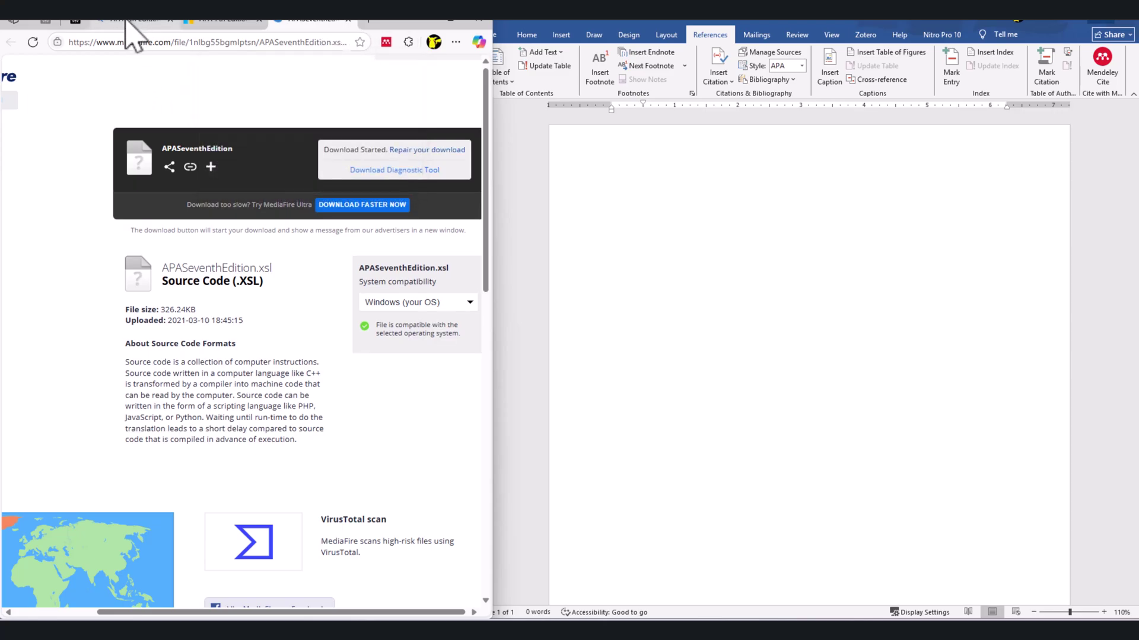
- Return to the search results, open the GitHub repository APA 7th Edition for Microsoft Word, and download it as a ZIP
mouse_move(125, 21)
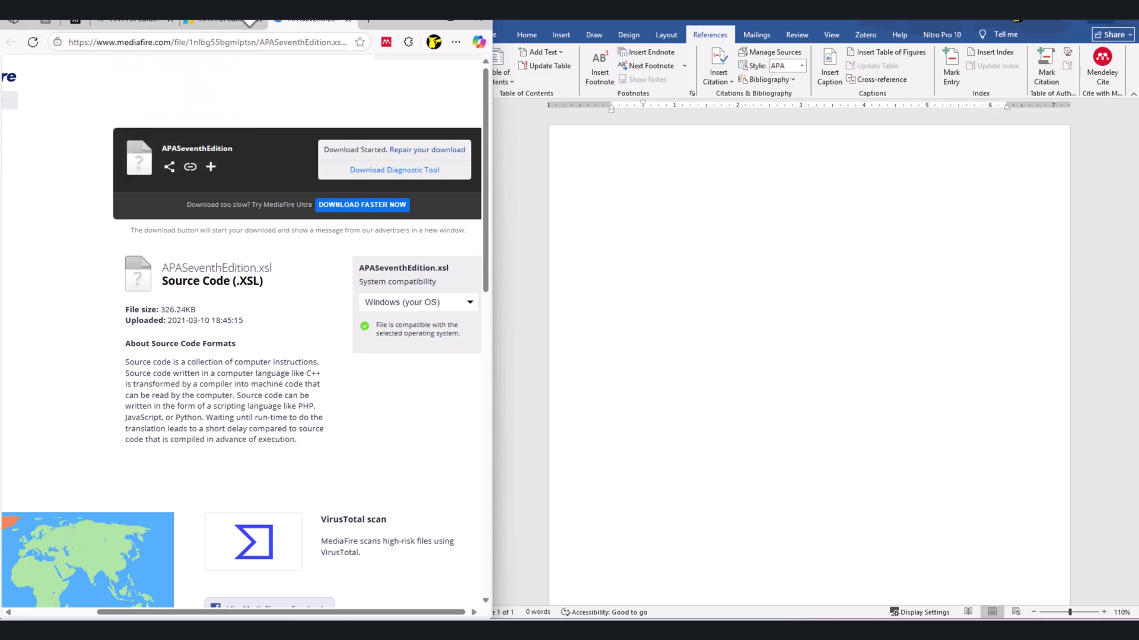
click(219, 21)
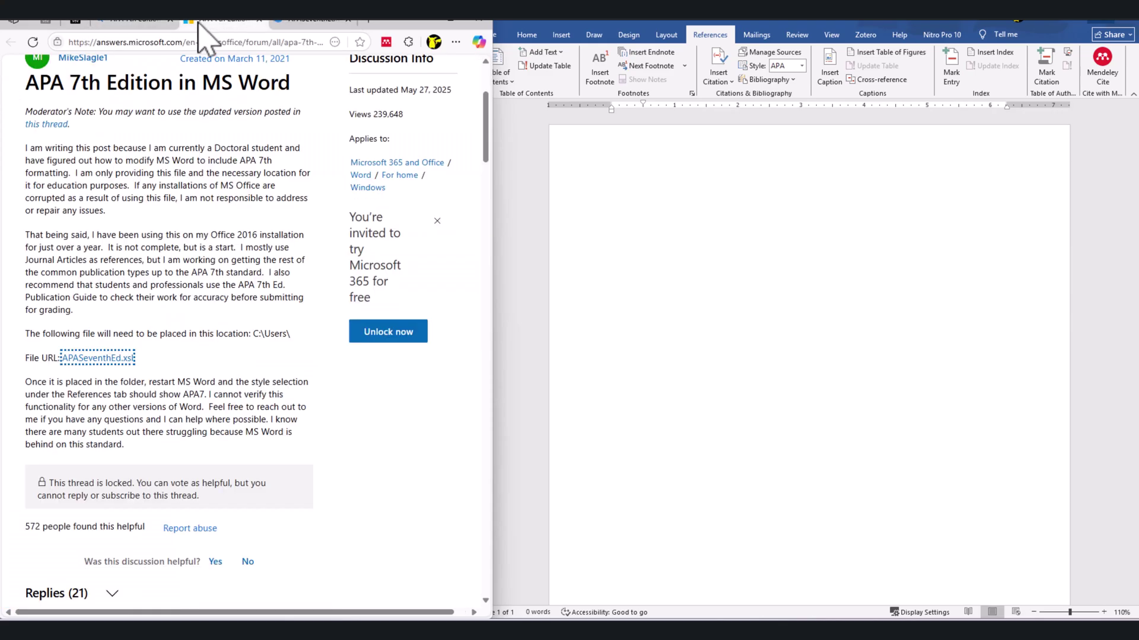
click(126, 20)
scroll(136, 249, up, 2)
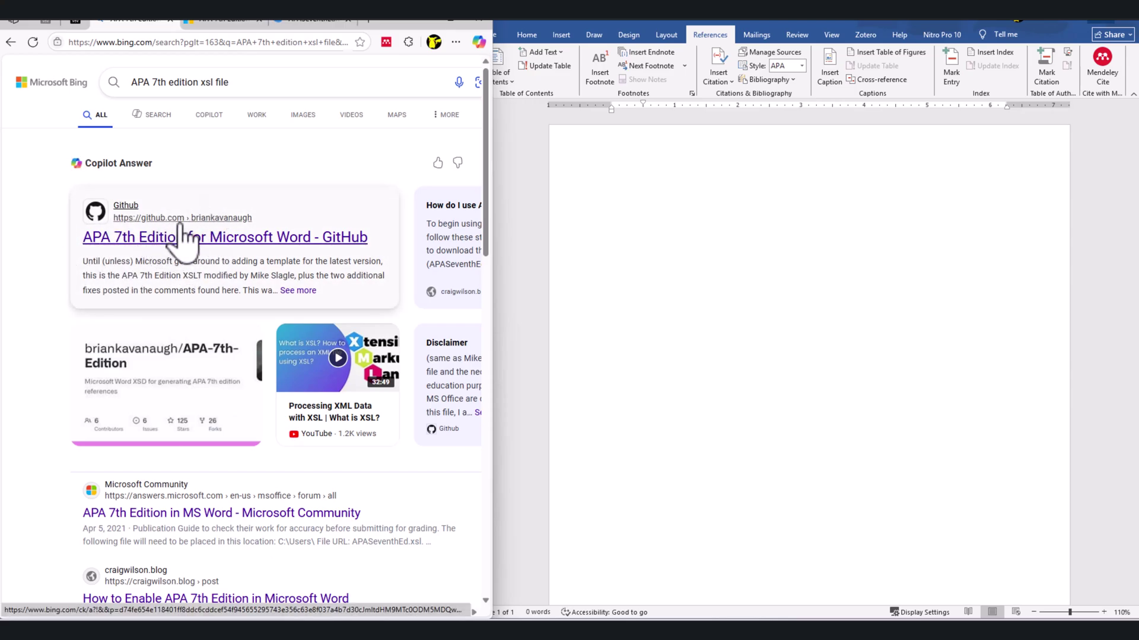
click(229, 243)
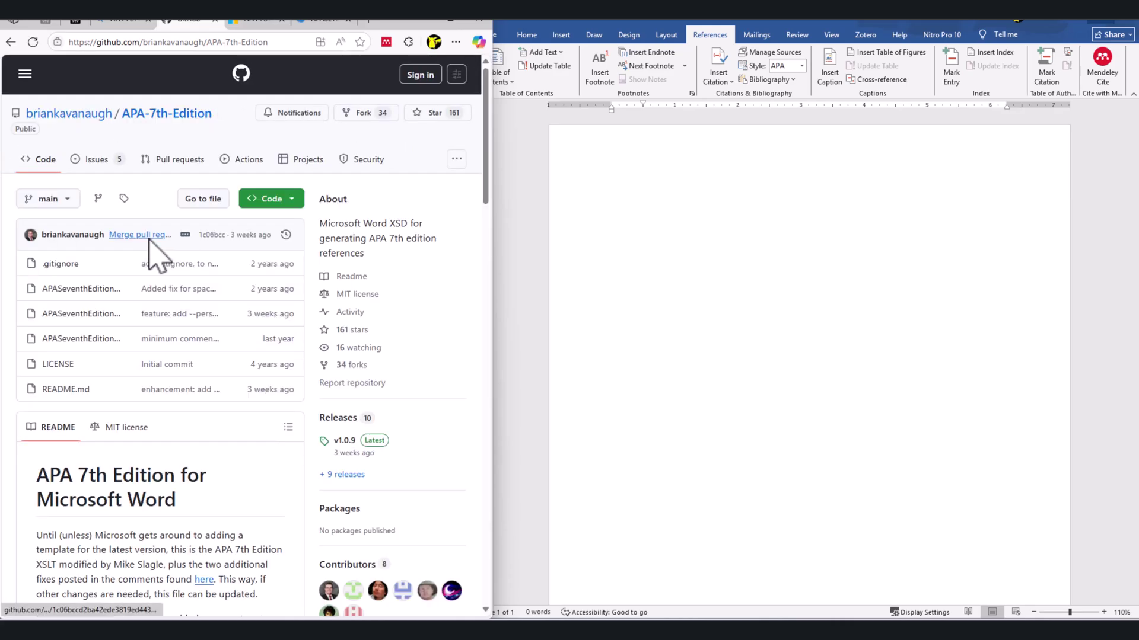
click(284, 201)
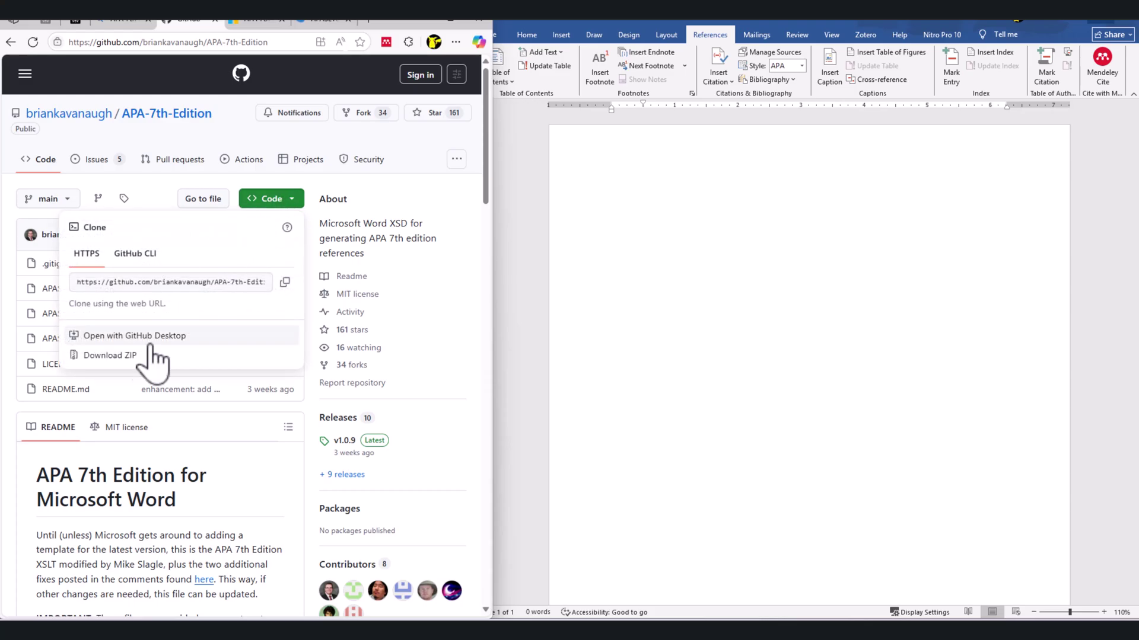
click(110, 355)
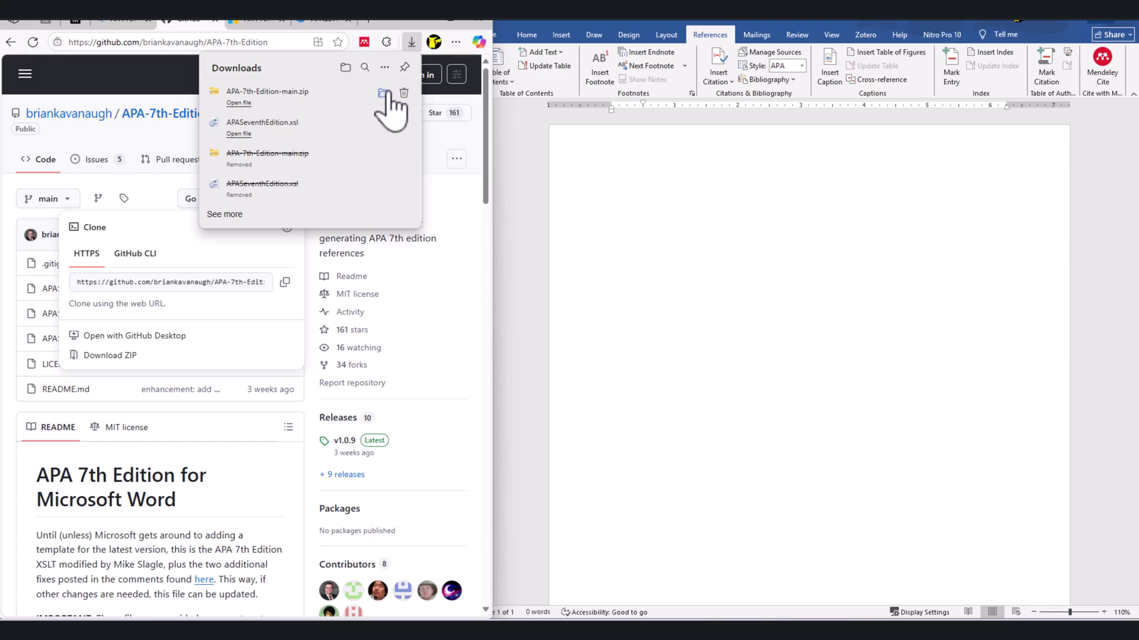
- Extract the downloaded APA-7th-Edition-main archive in the Downloads folder and open the extracted APA-7th-Edition-main folder
click(383, 94)
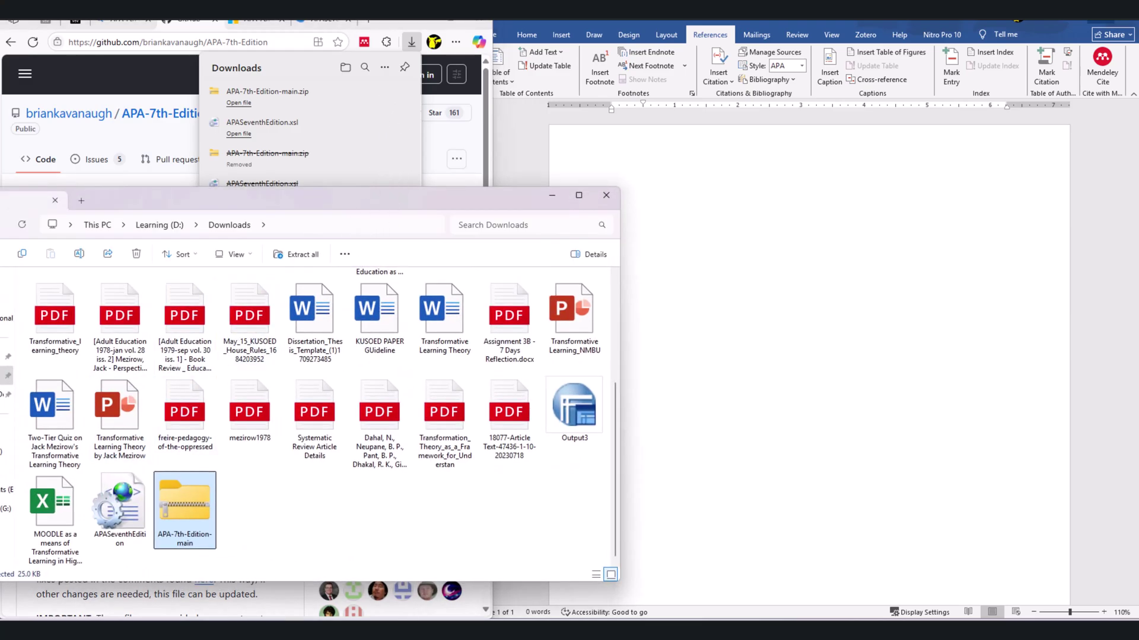
click(310, 549)
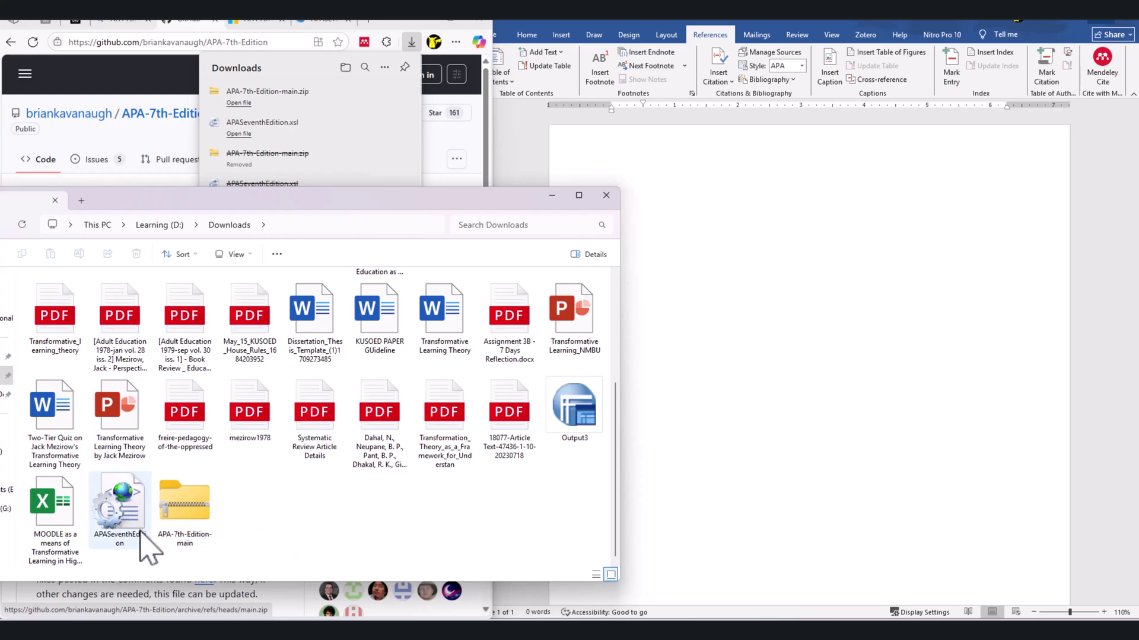
click(179, 515)
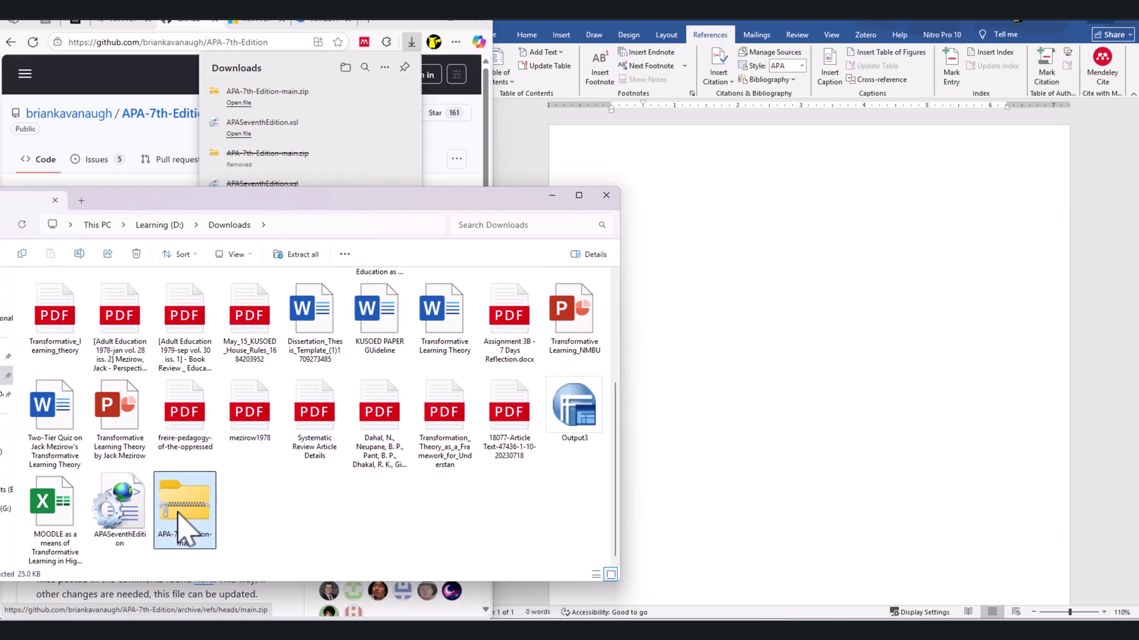
right_click(178, 514)
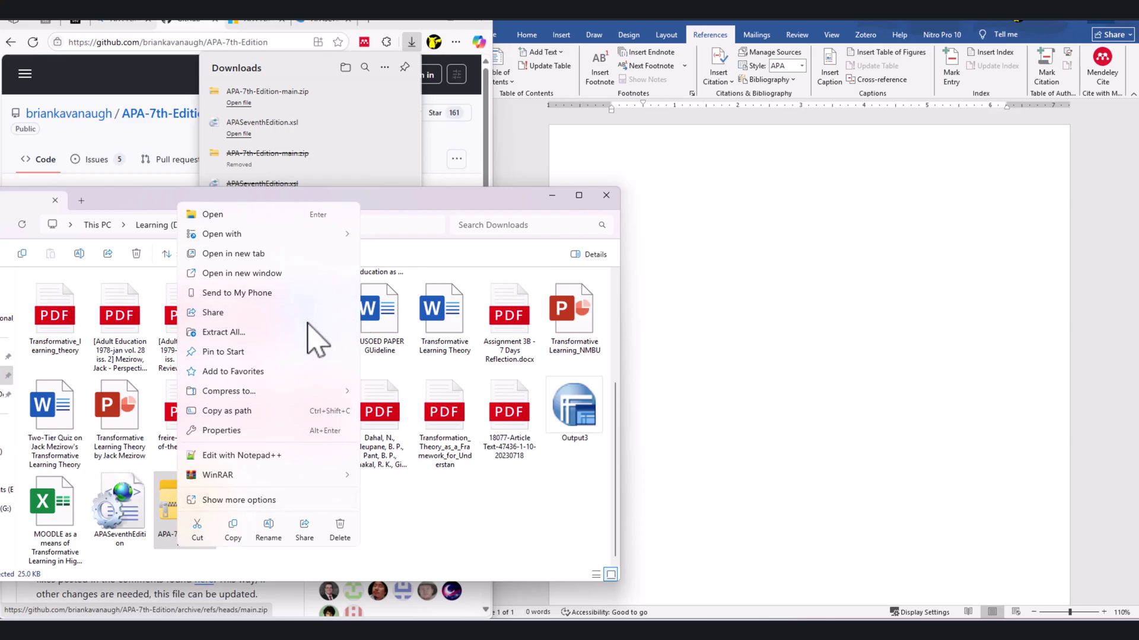
click(243, 333)
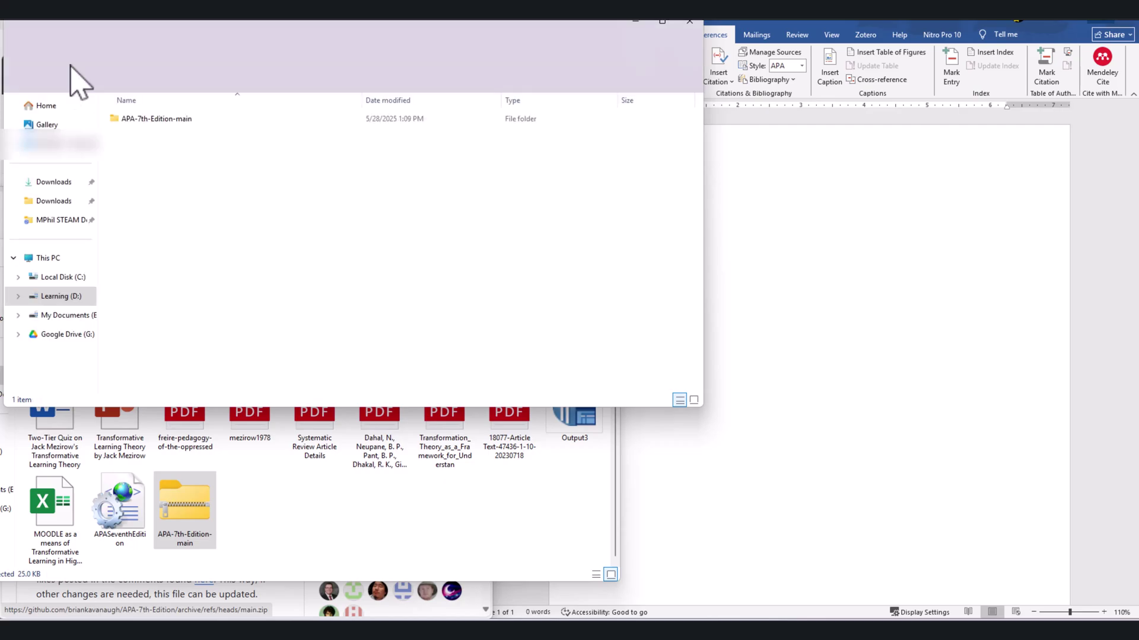
double_click(84, 132)
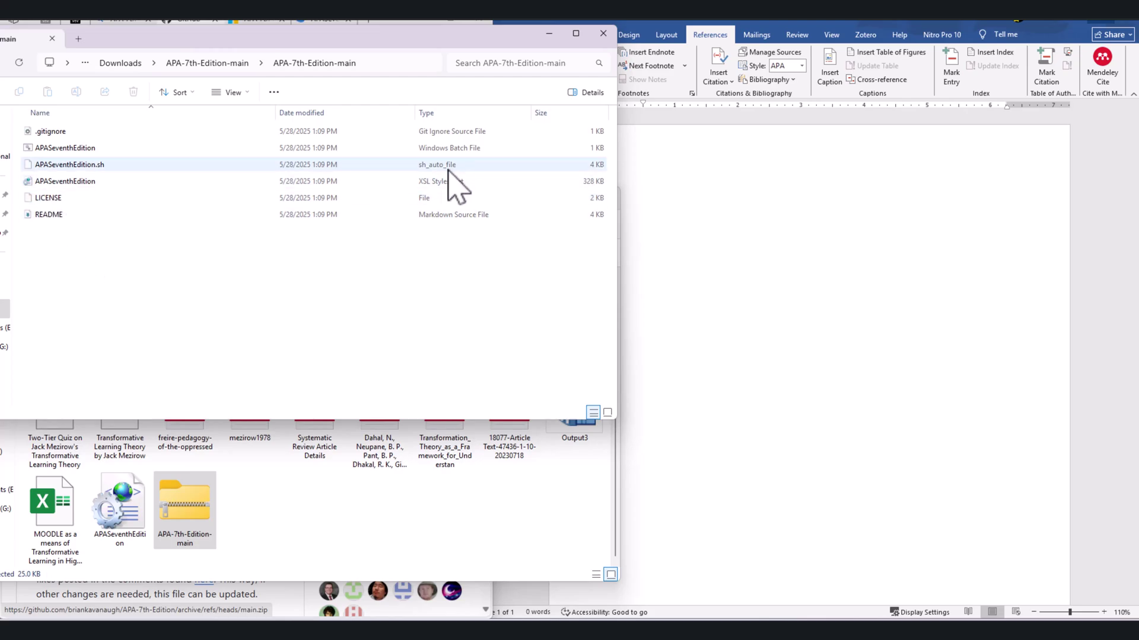
- Locate the APASeventhEdition XSL stylesheet among the extracted files, leaving its name as it is
drag(416, 182, 221, 185)
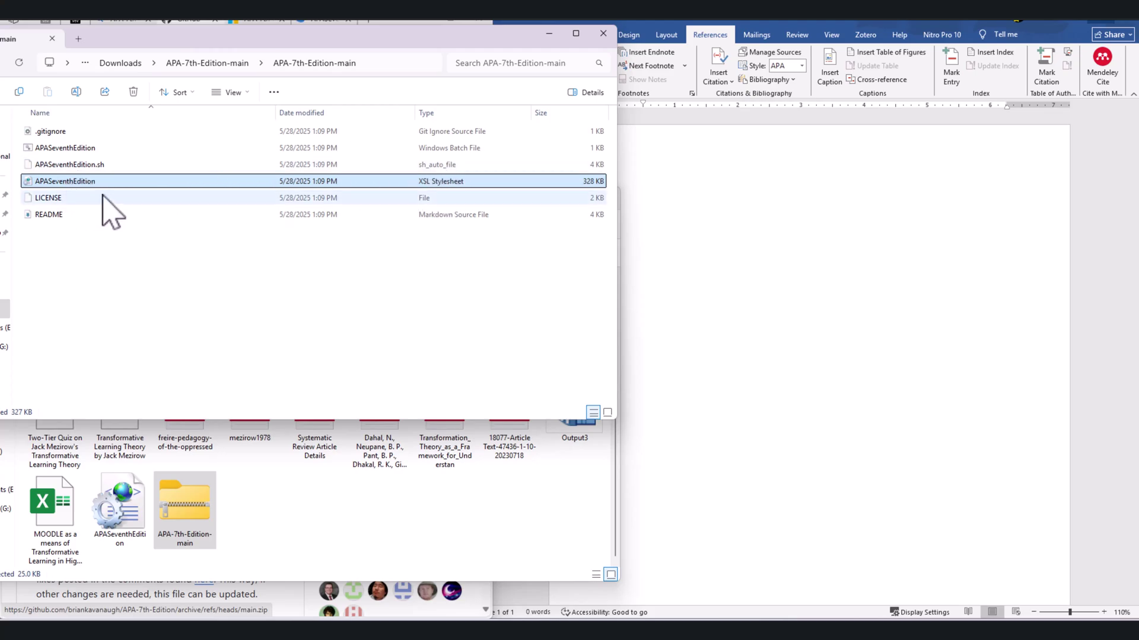
click(83, 181)
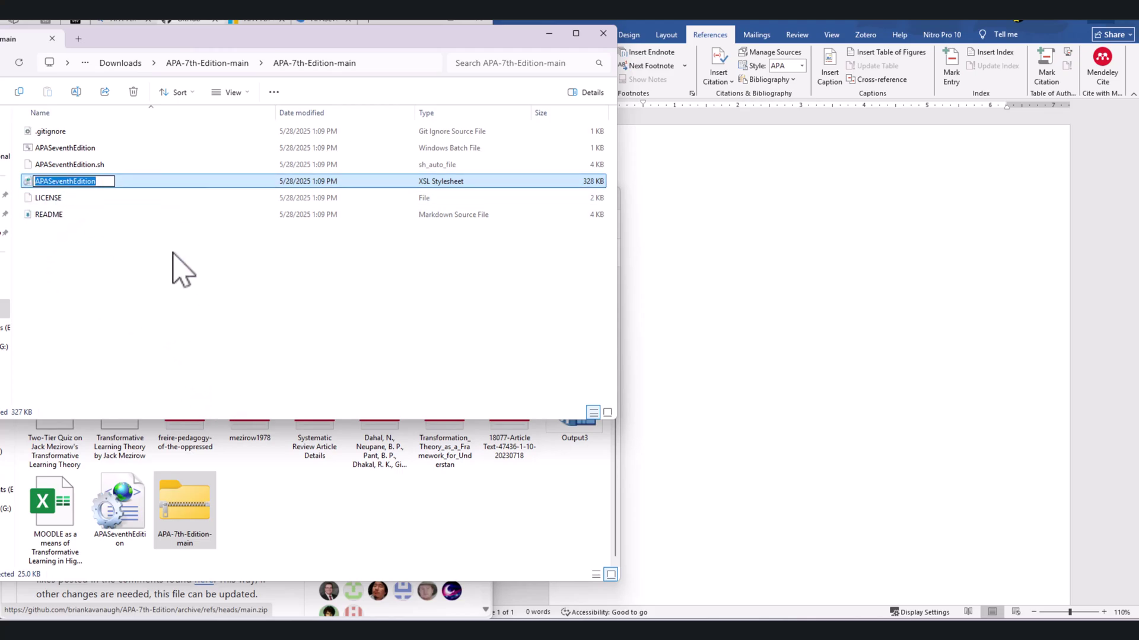
key(Escape)
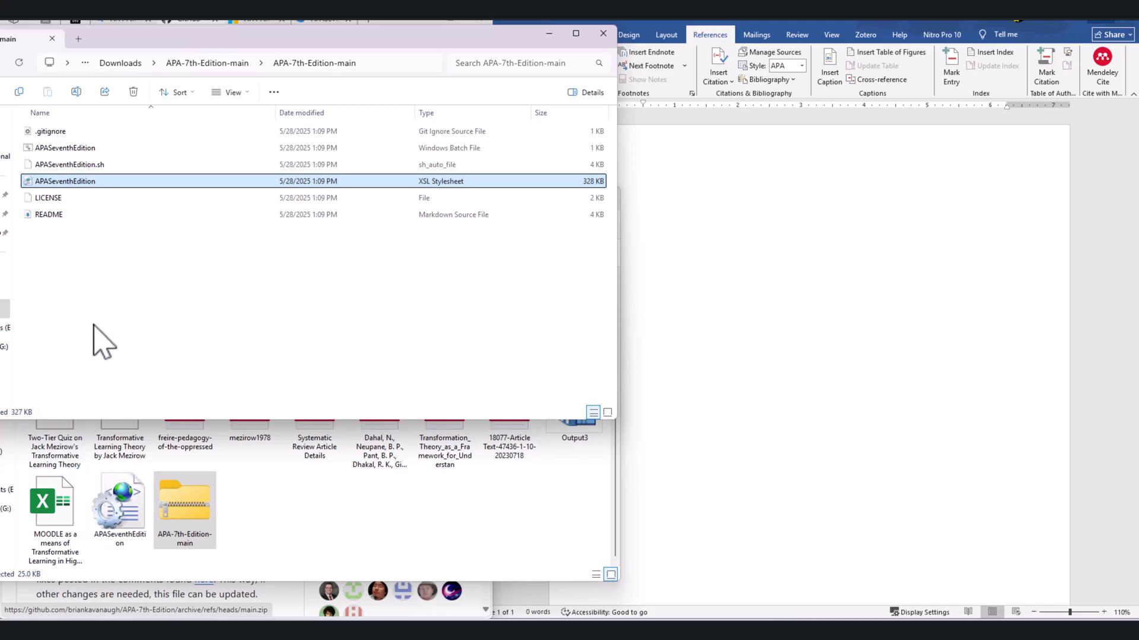
click(211, 325)
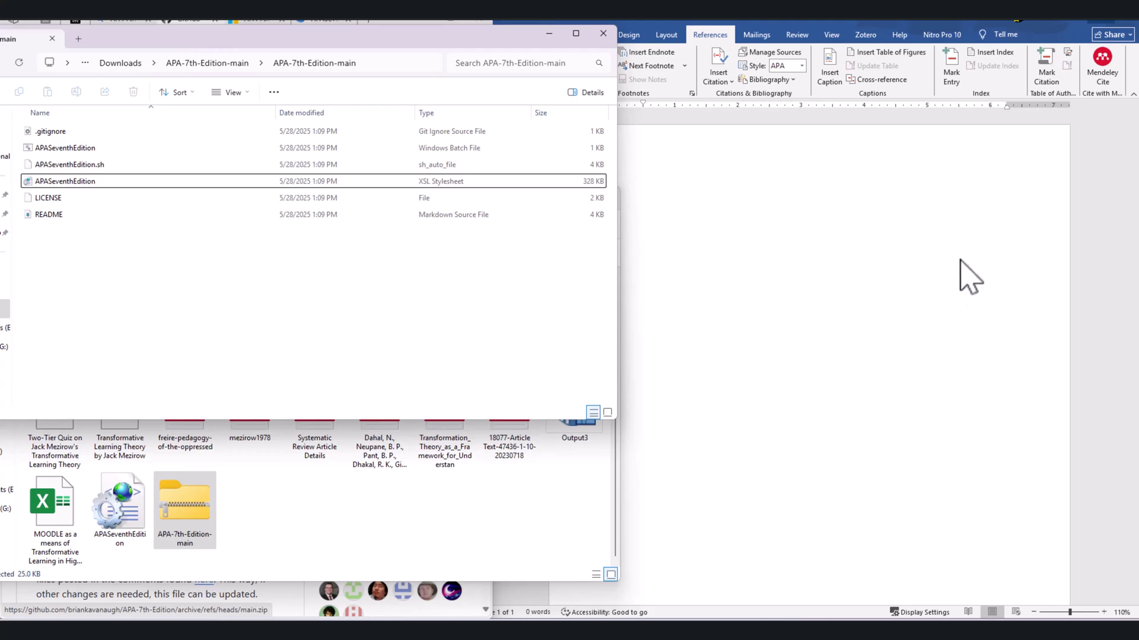
- In Word, browse from the Source Manager to find the Bibliography folder, copy its full path, and close the dialogs without opening a source list
click(711, 176)
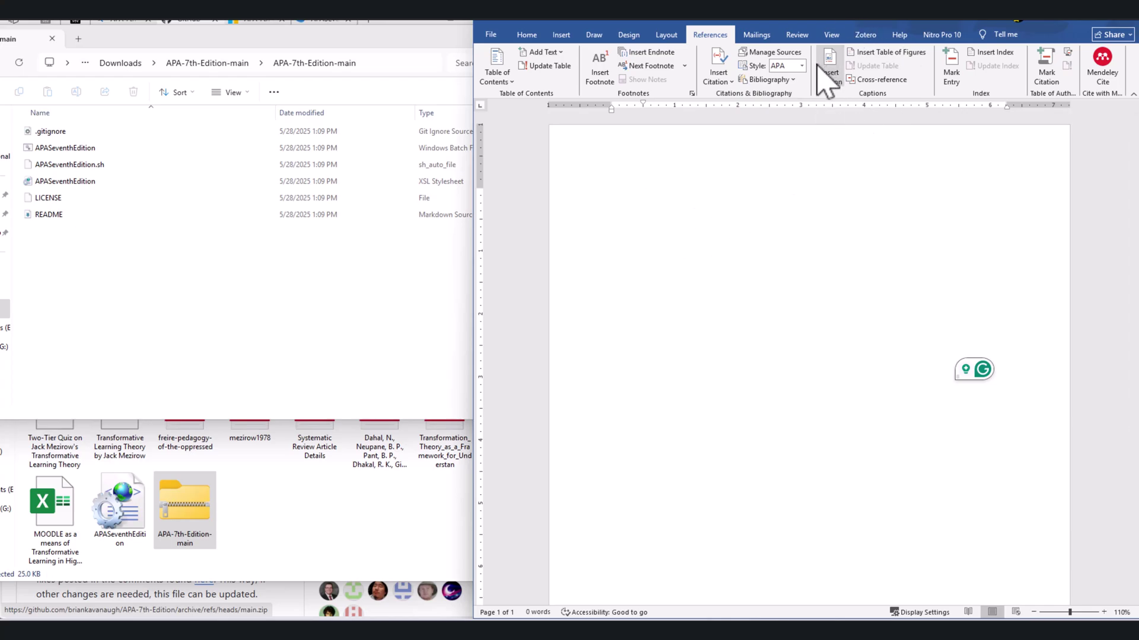
click(765, 54)
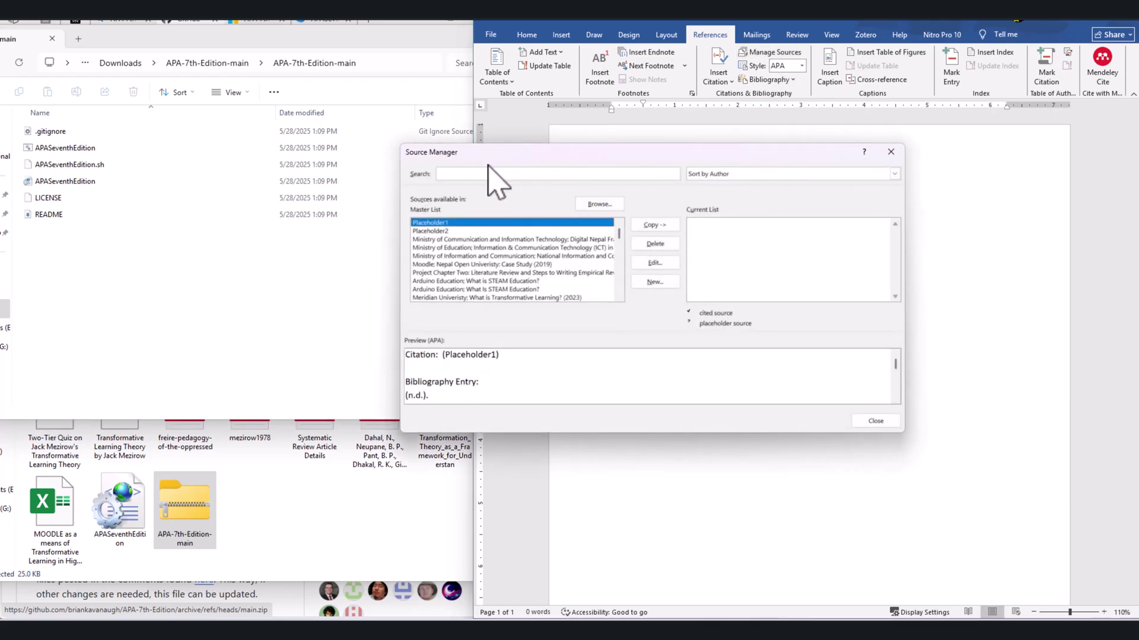
click(595, 205)
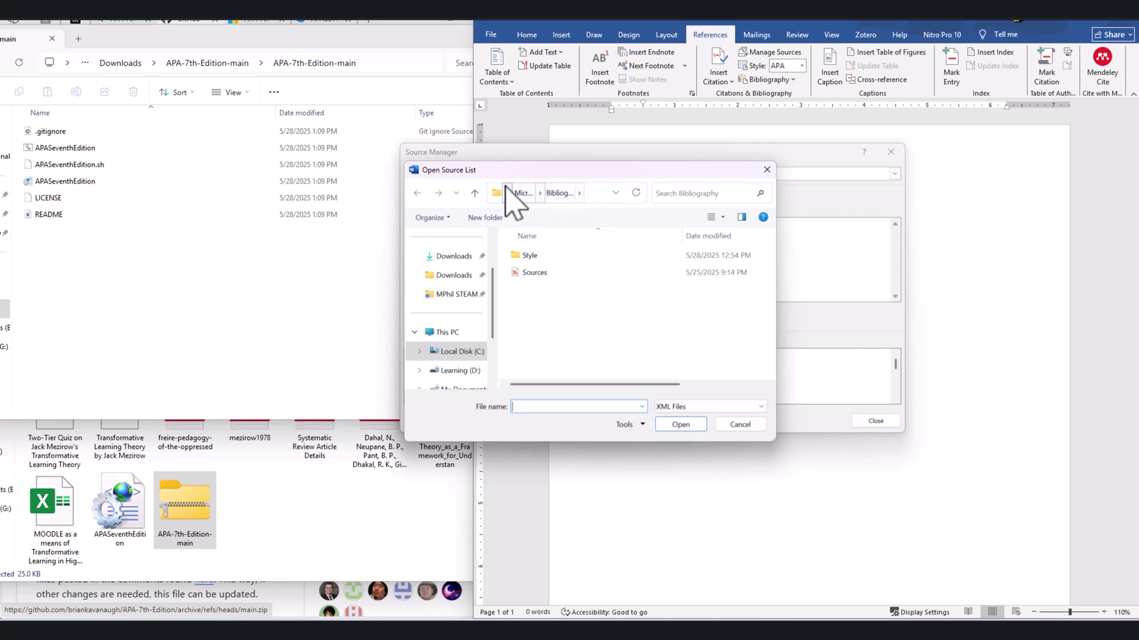
click(595, 194)
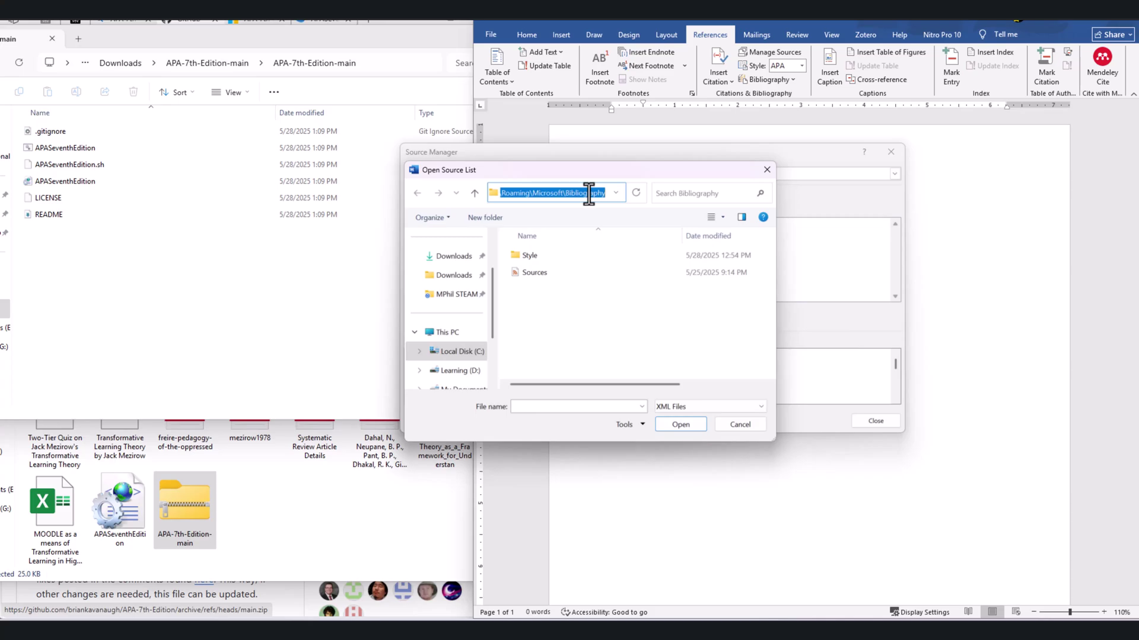
click(736, 436)
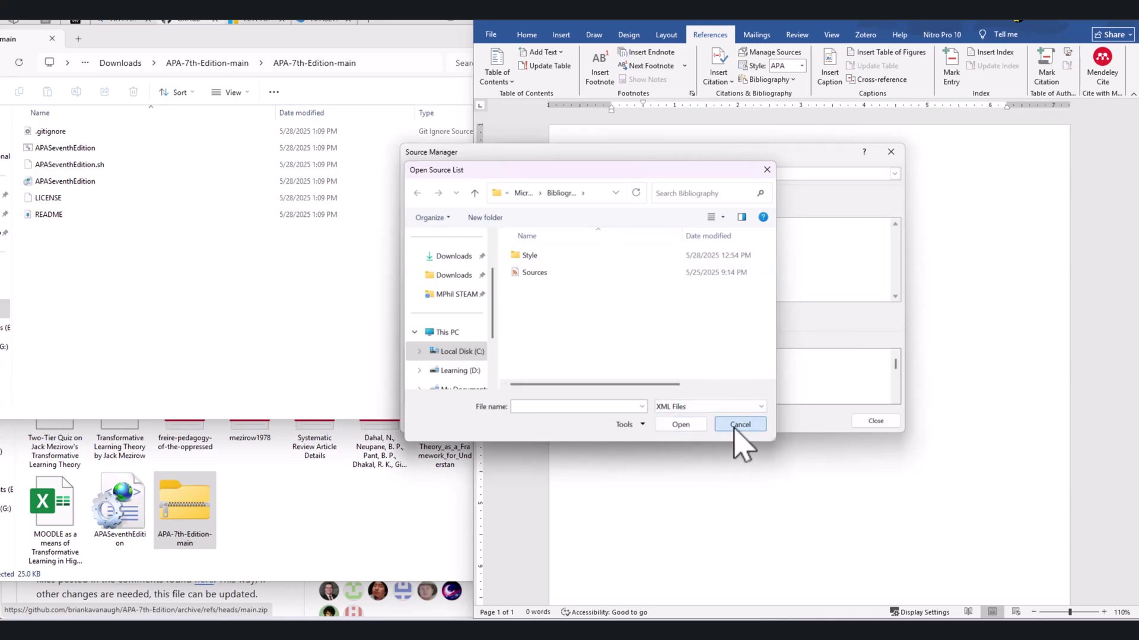
click(875, 421)
- Open a new File Explorer window at the copied AppData\Roaming\Microsoft\Bibliography path, place it below the extracted files, and open the Style folder
click(137, 296)
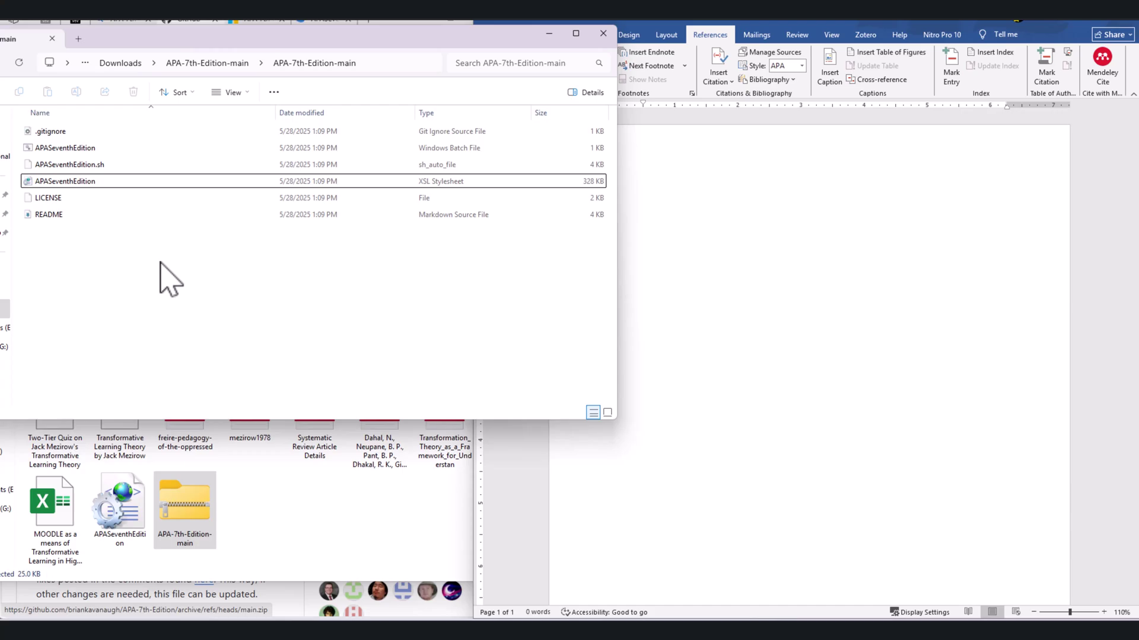
key(super+e)
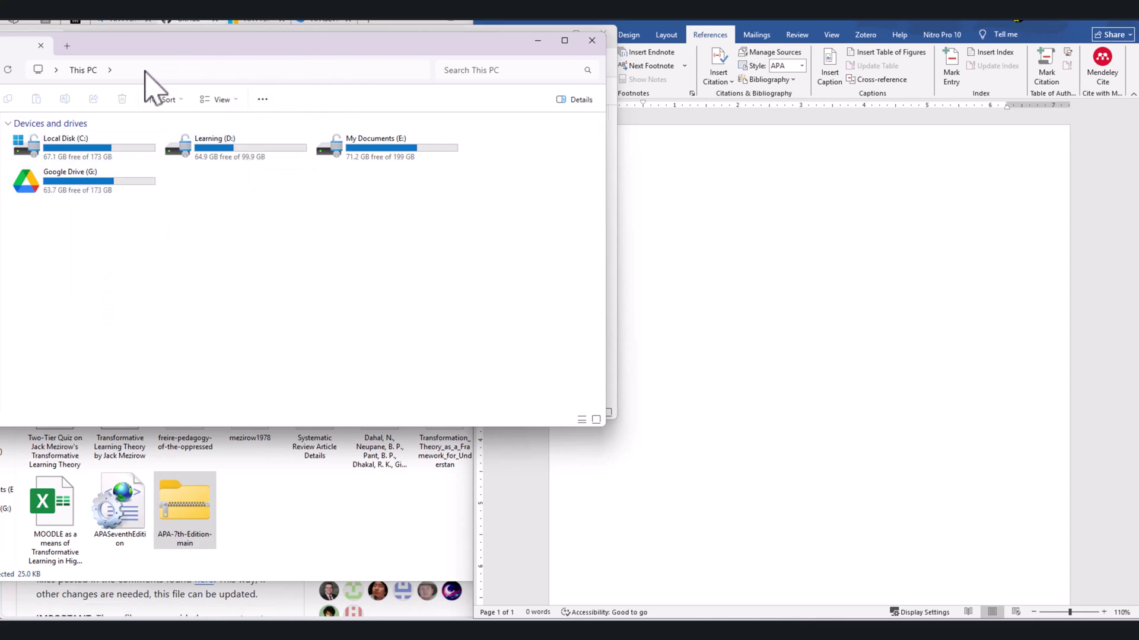
click(165, 70)
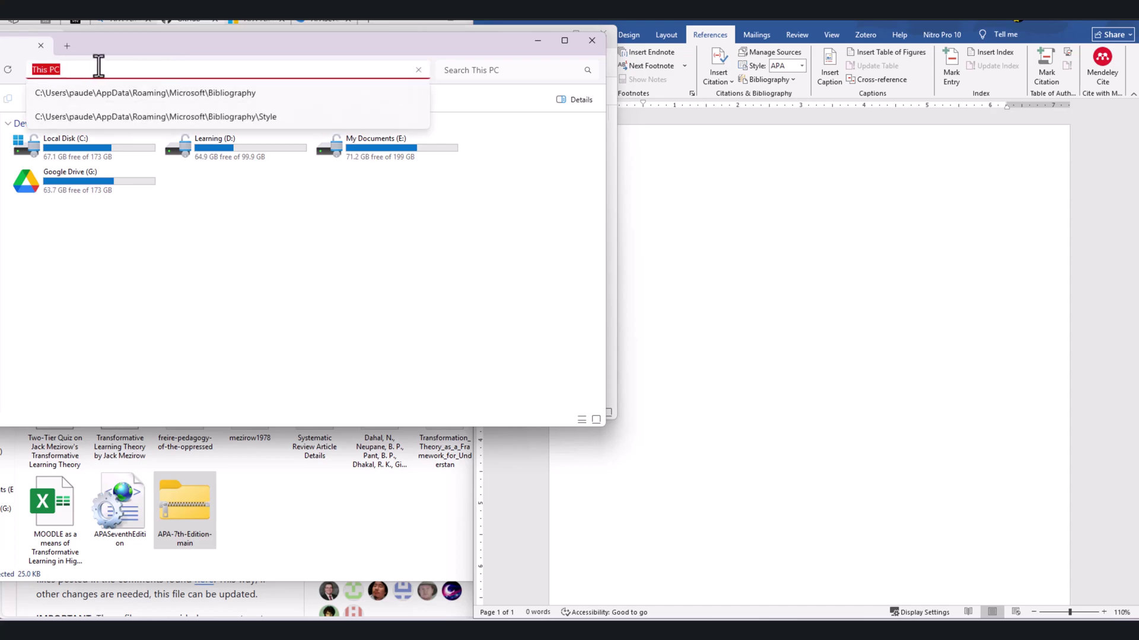
text(C:\Users\paude\AppData\Roaming\Microsoft\Bibliography)
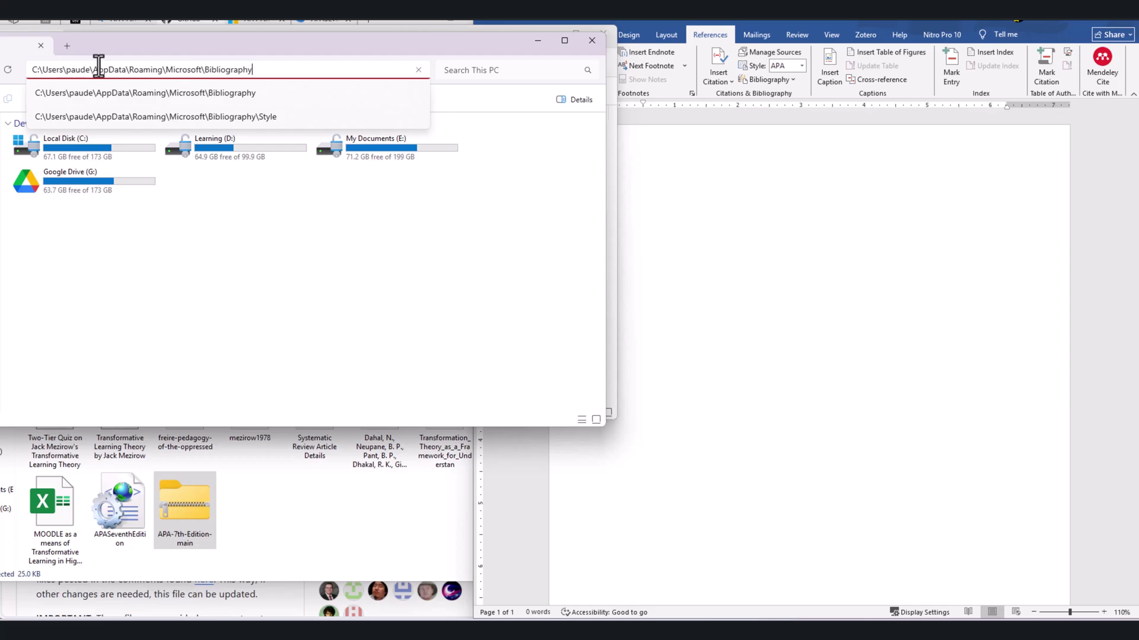
key(Return)
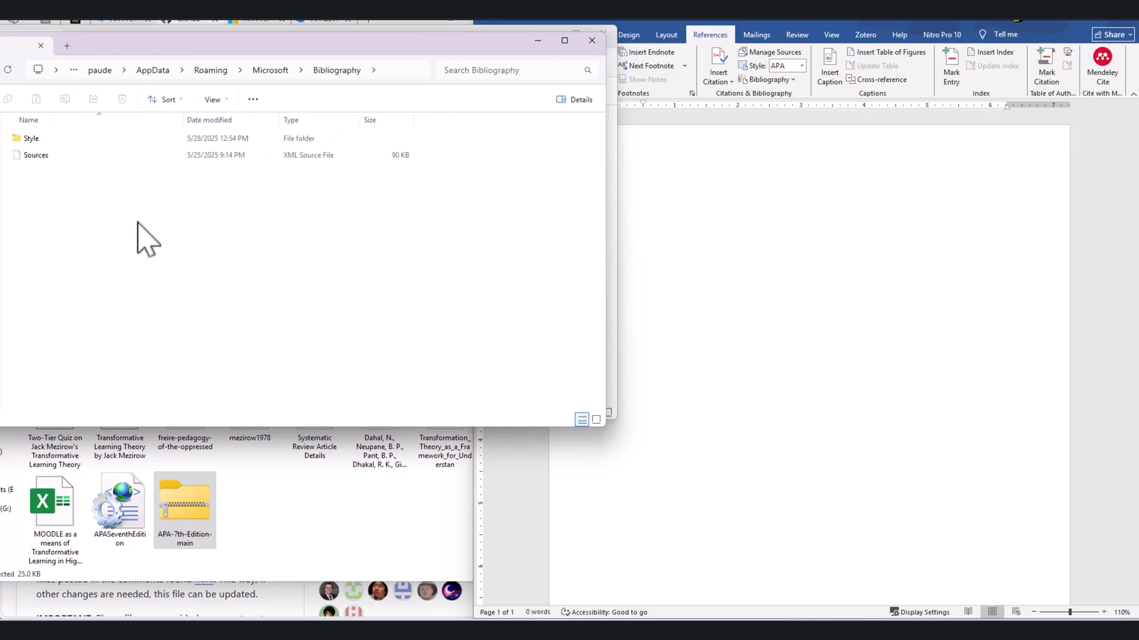
drag(183, 46, 195, 295)
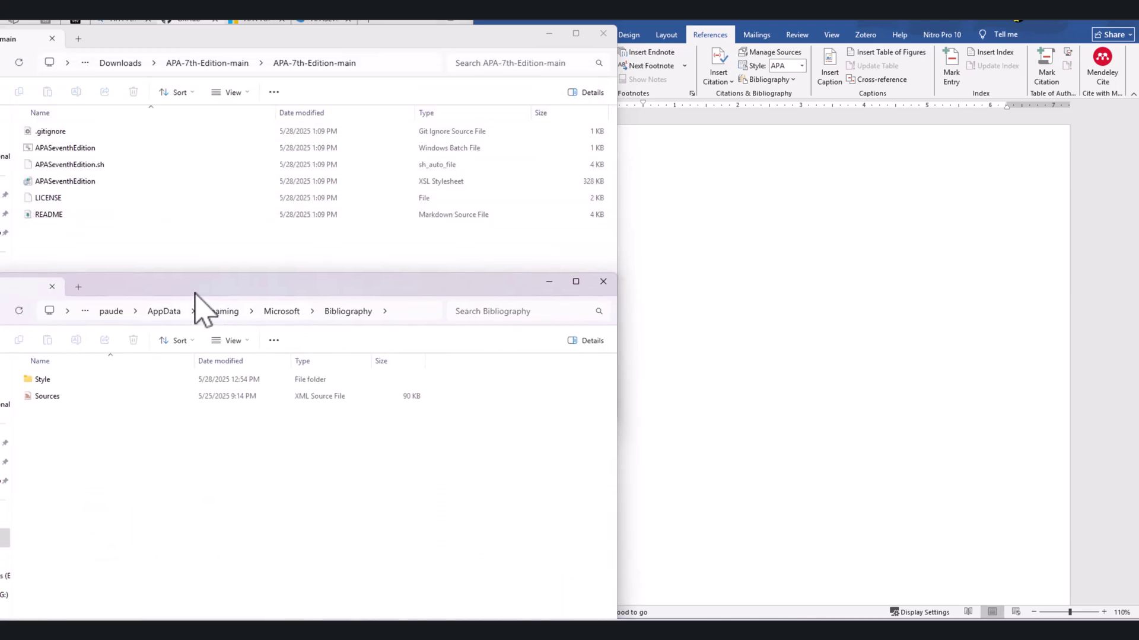
double_click(44, 380)
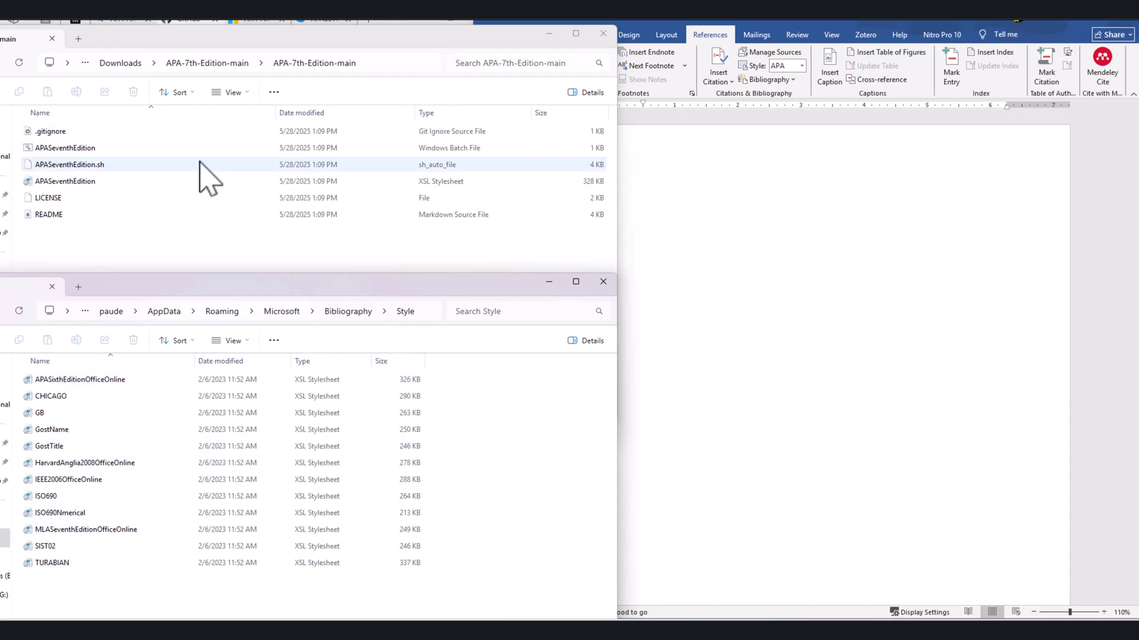
- Copy the APASeventhEdition XSL stylesheet from the extracted APA-7th-Edition-main folder into the Bibliography Style folder
click(127, 183)
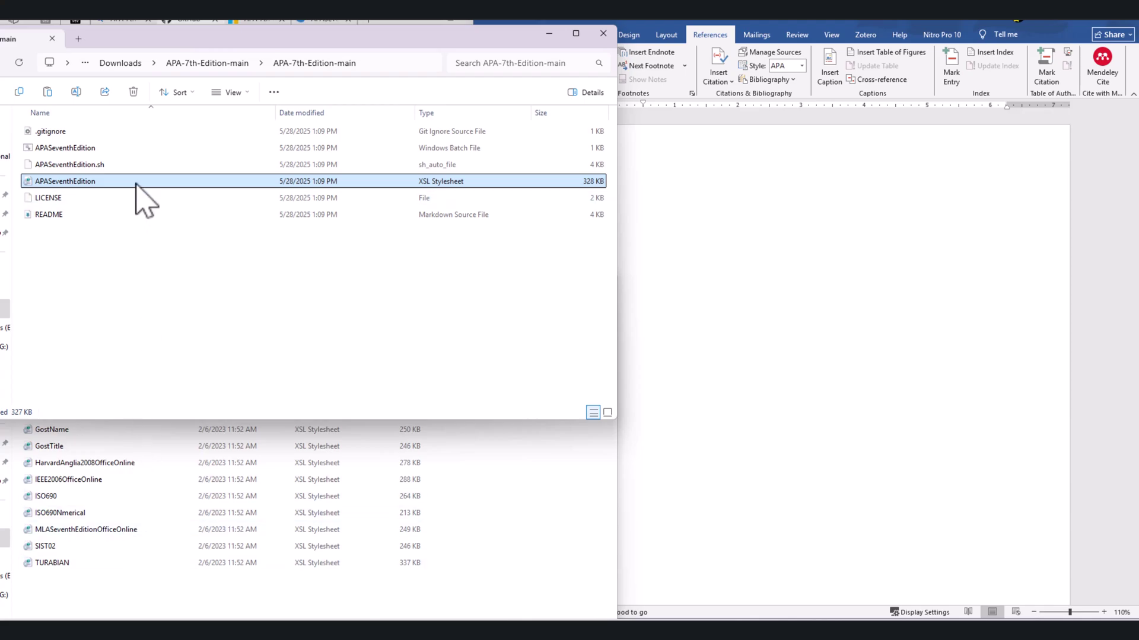
right_click(137, 185)
click(90, 187)
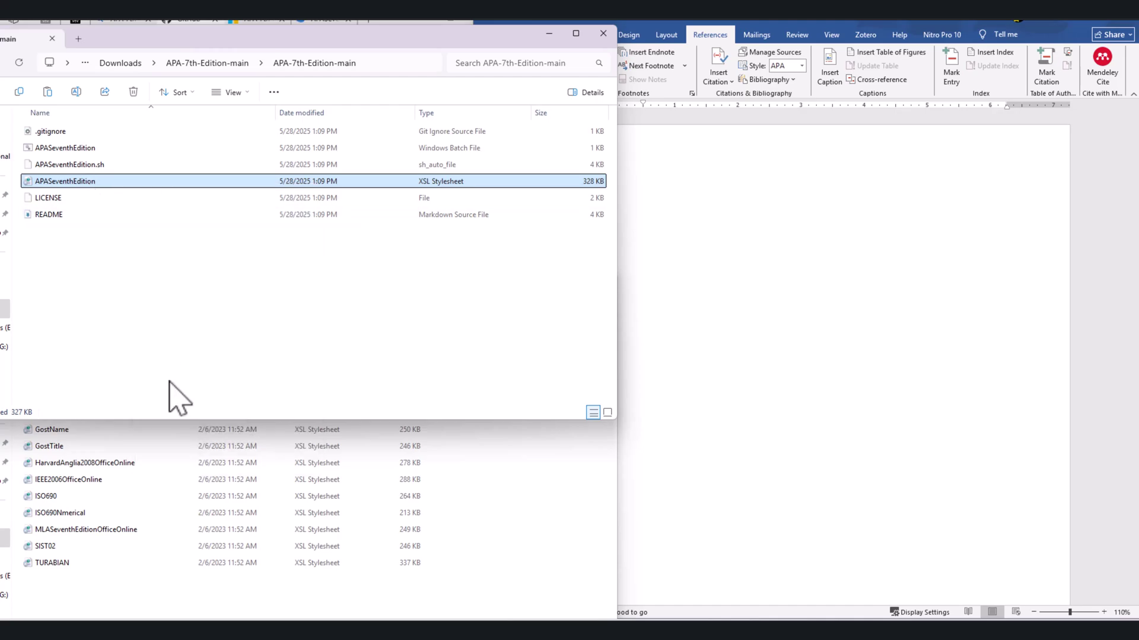
click(537, 507)
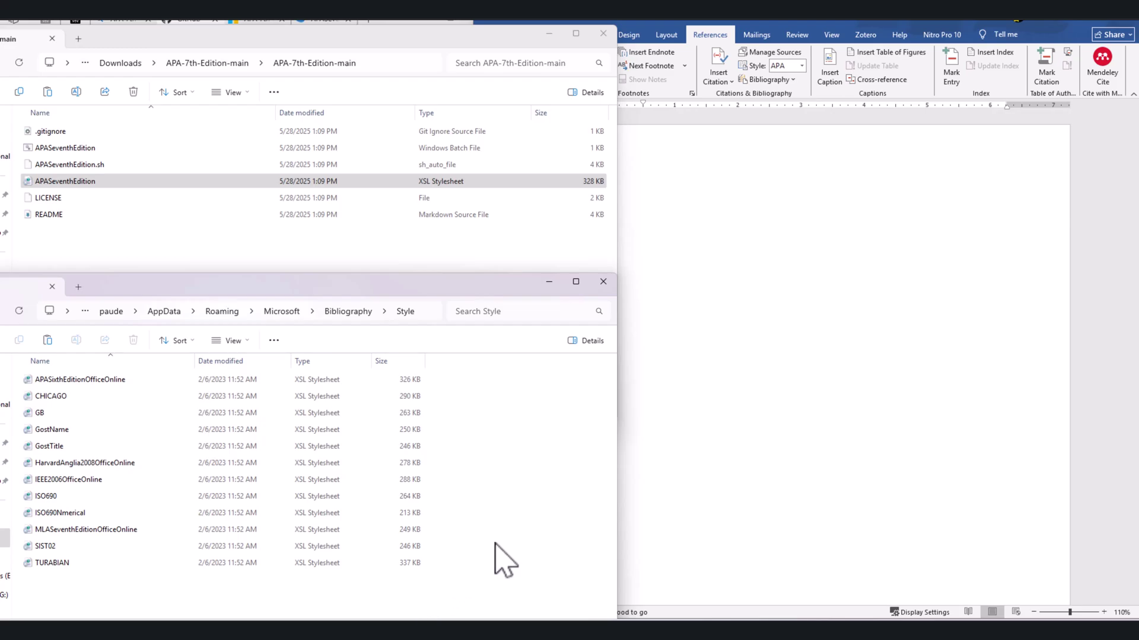
key(ctrl+v)
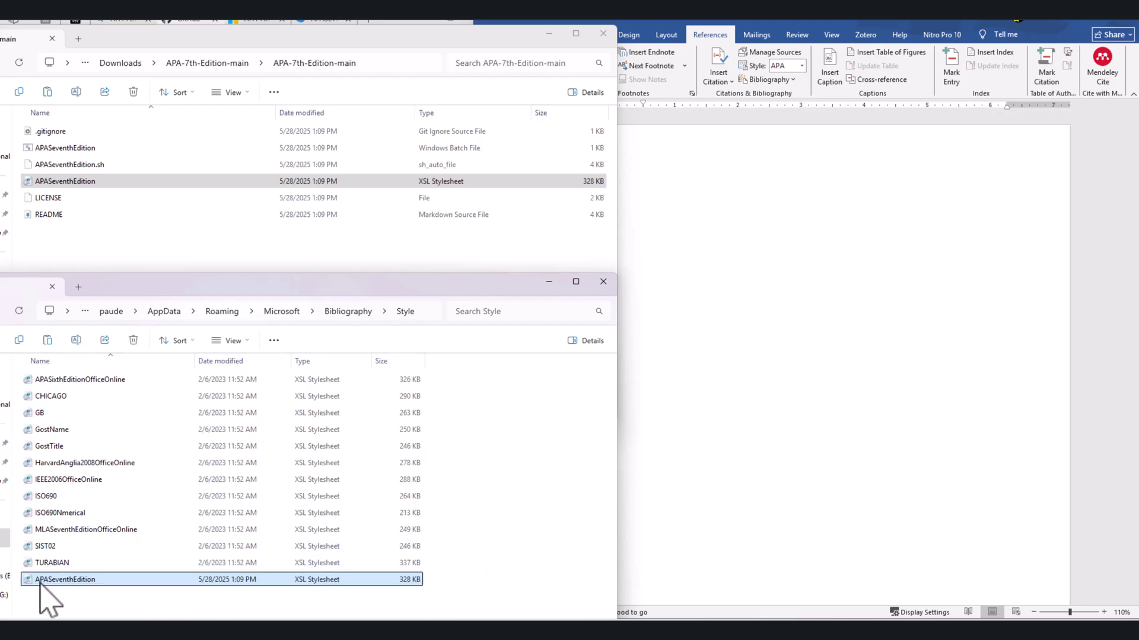
click(127, 602)
drag(347, 284, 344, 25)
click(176, 522)
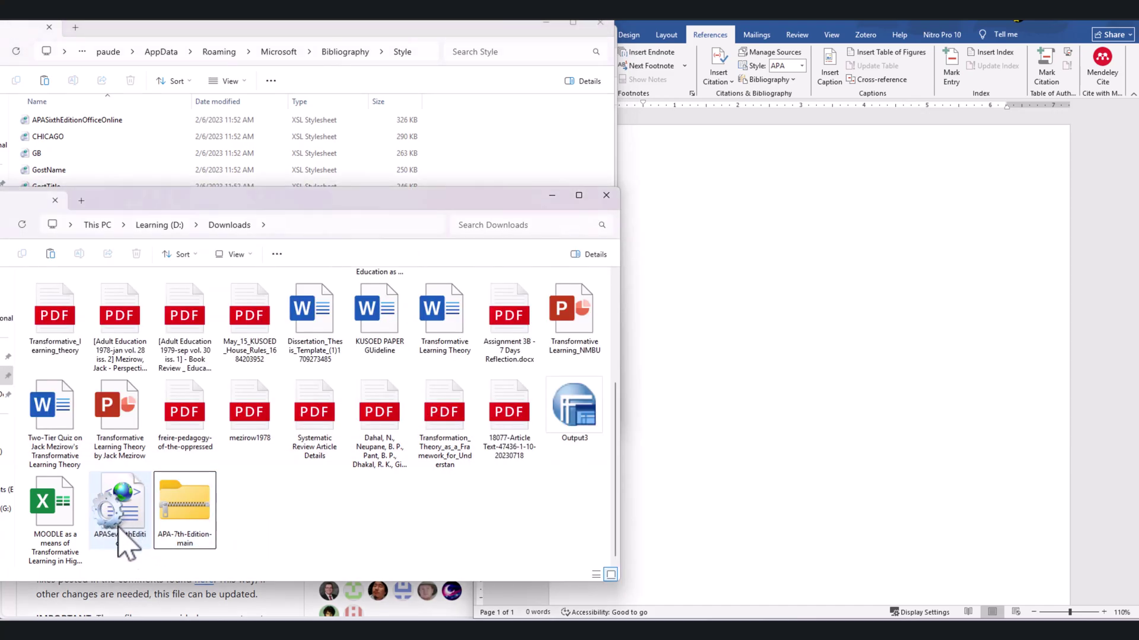
drag(108, 536, 487, 144)
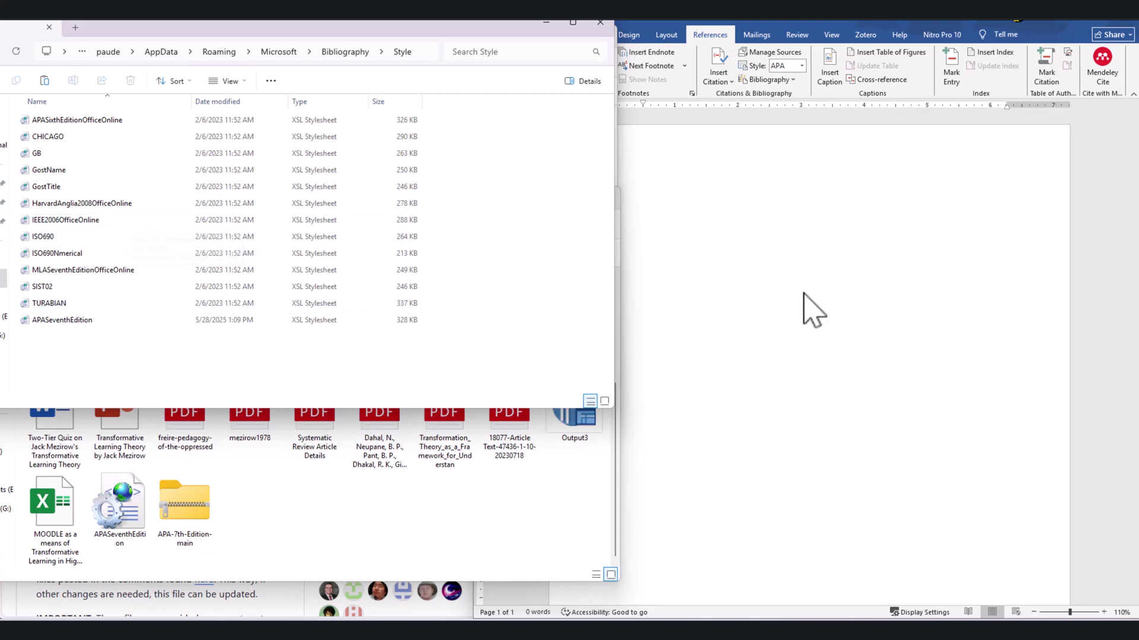
- Close Word and reopen it with a blank document so that the added citation style is loaded
click(775, 290)
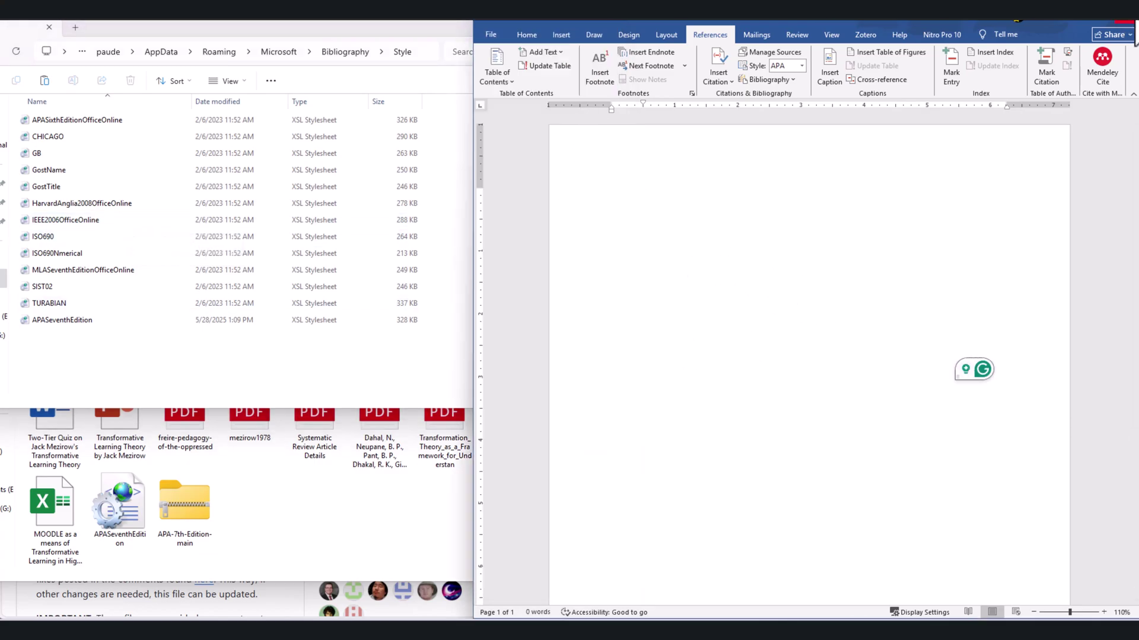
click(801, 66)
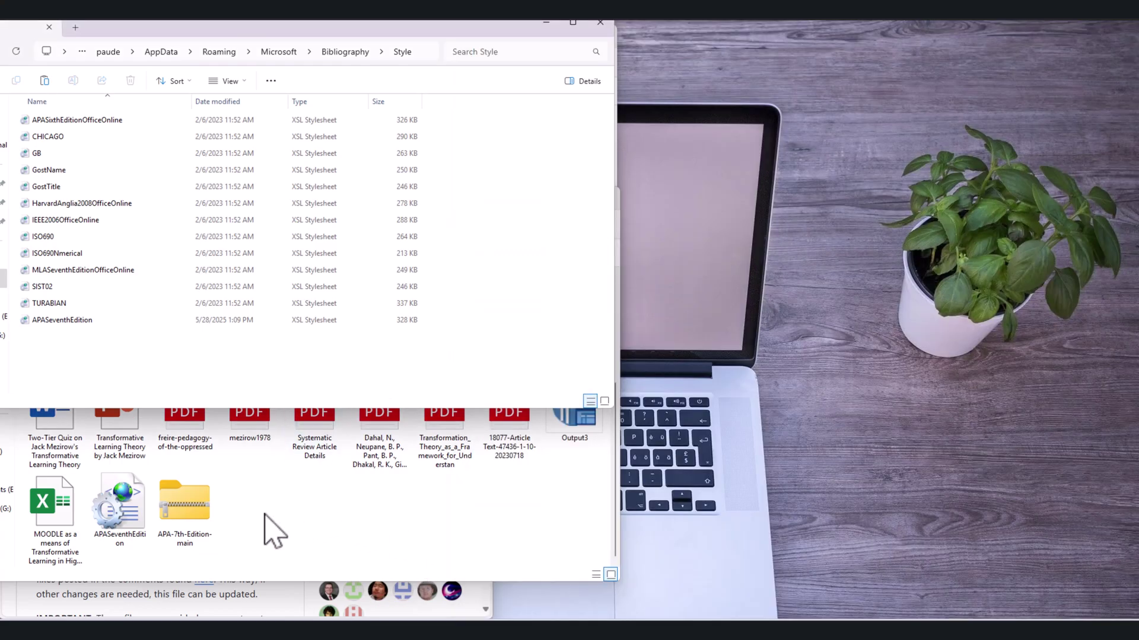
key(alt+Tab)
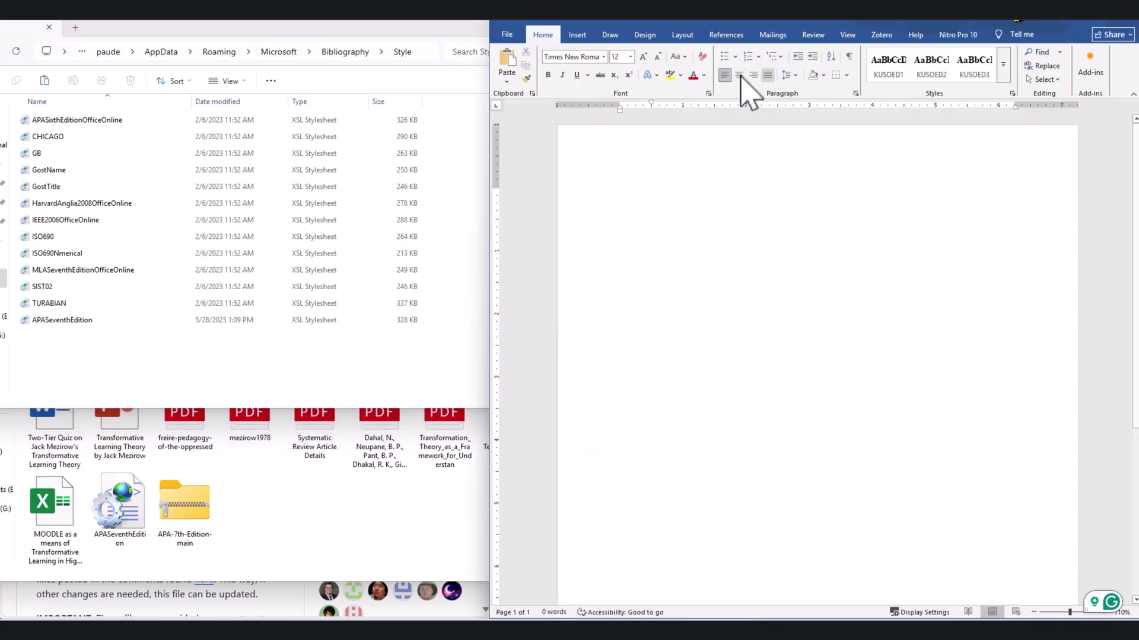
- Set the document's bibliography style to APA7 Seventh Edition
click(727, 36)
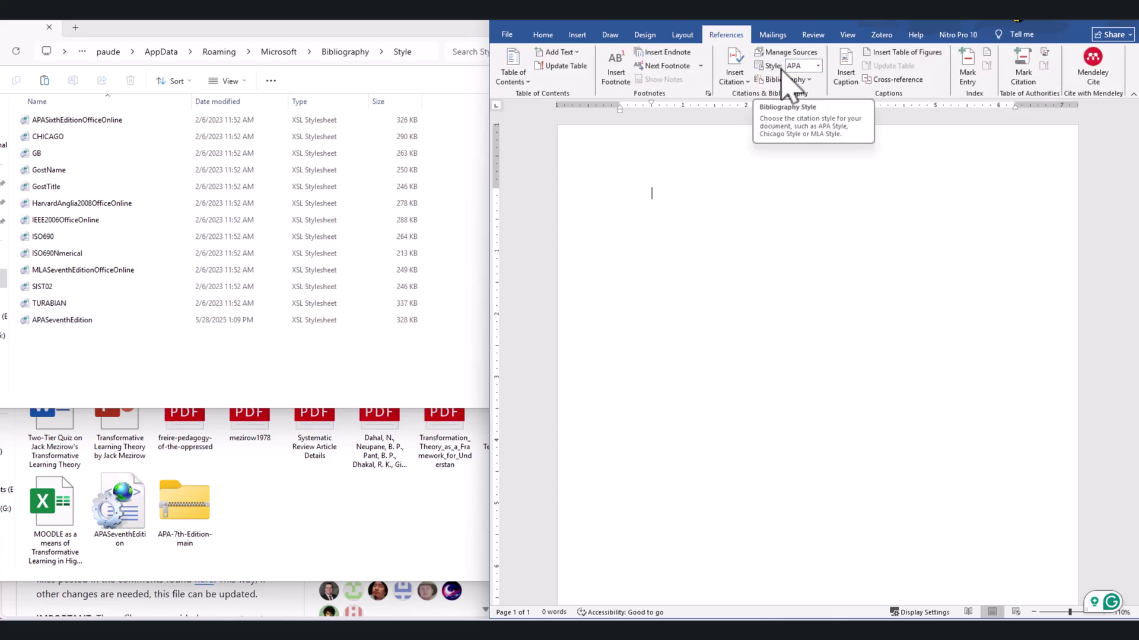
click(818, 65)
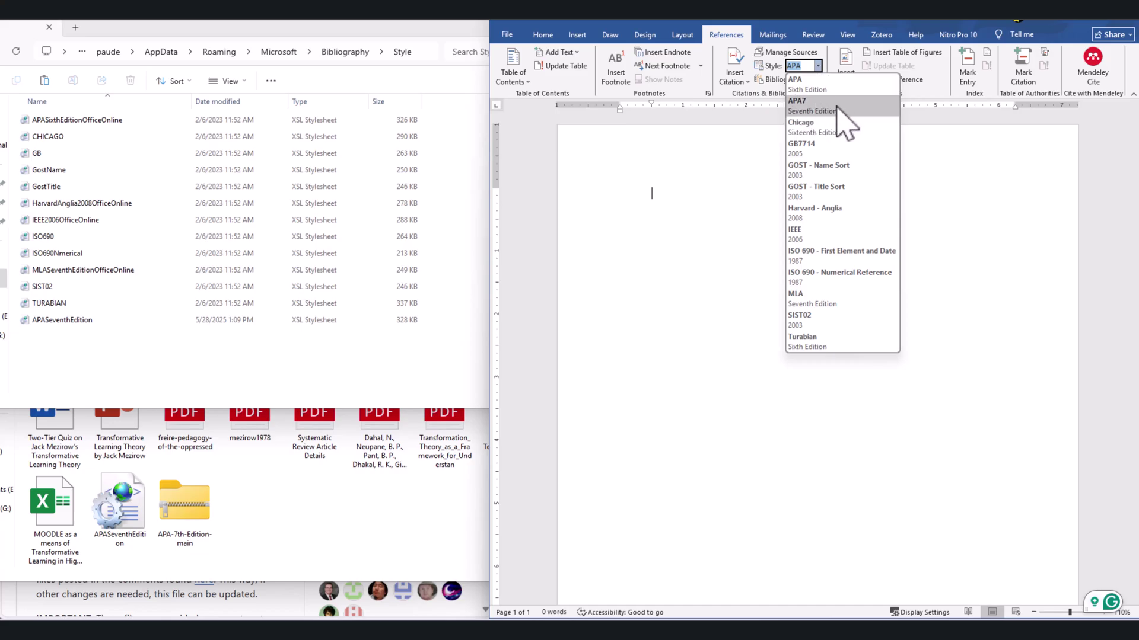
click(831, 106)
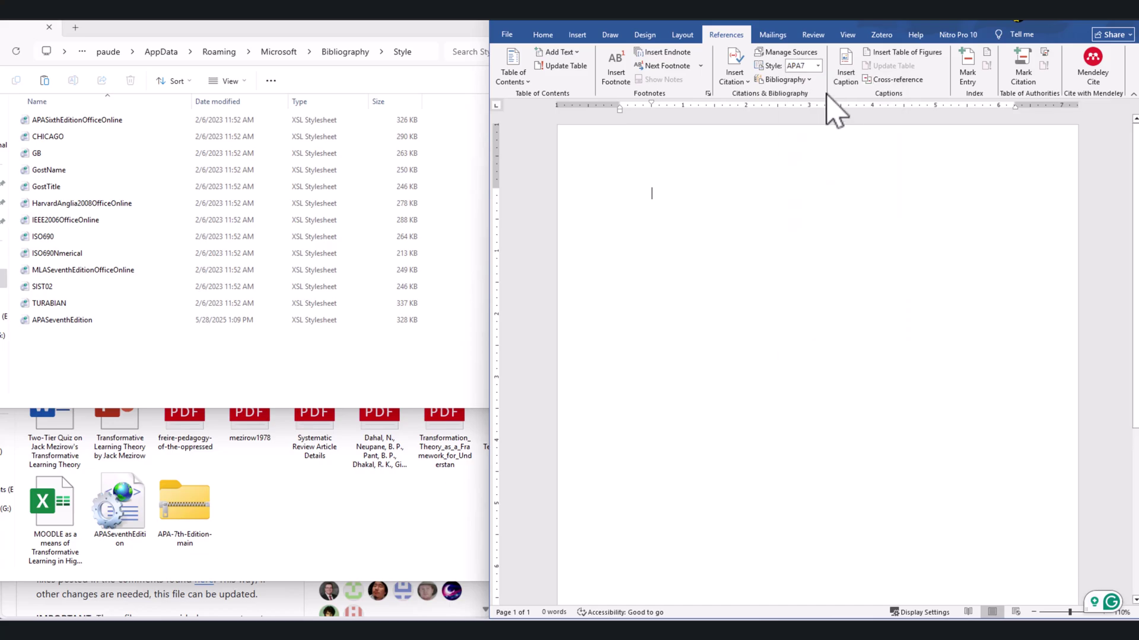